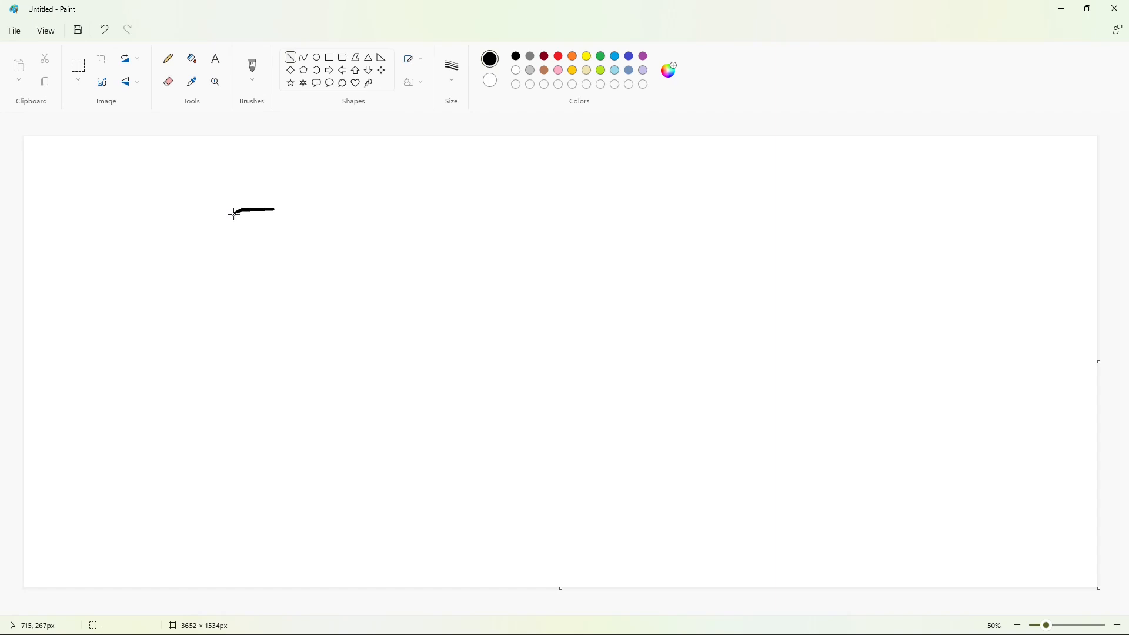
Step: Outline the left arm, left stem edge and pointed foot of a black block letter T in the canvas's upper-left area
drag(235, 215, 210, 218)
click(327, 218)
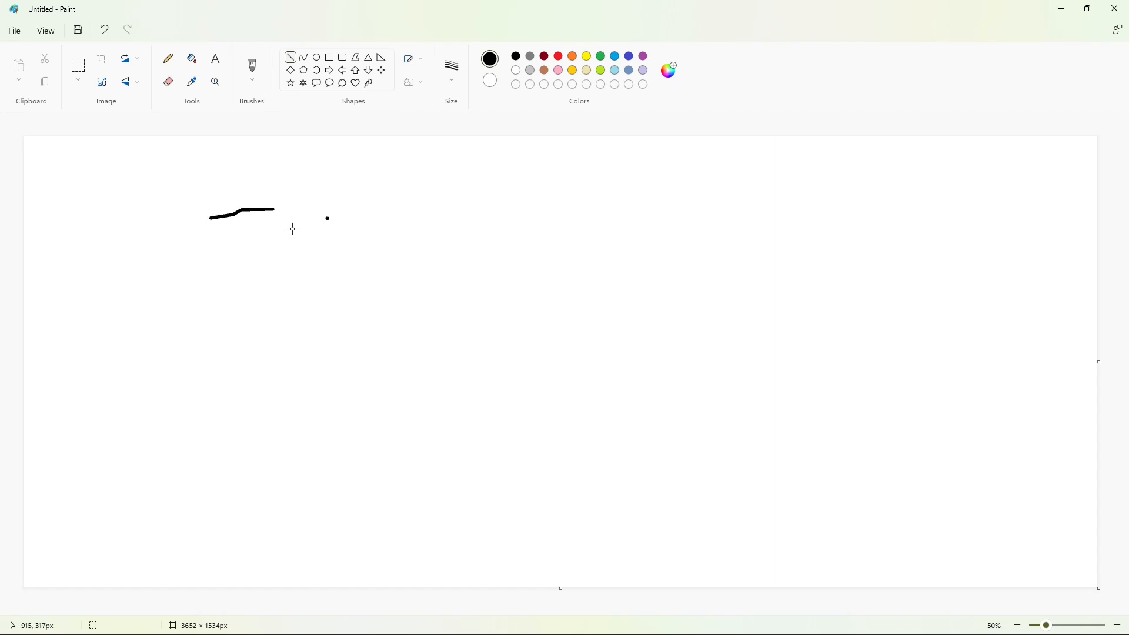
click(210, 224)
drag(235, 238, 240, 280)
click(240, 282)
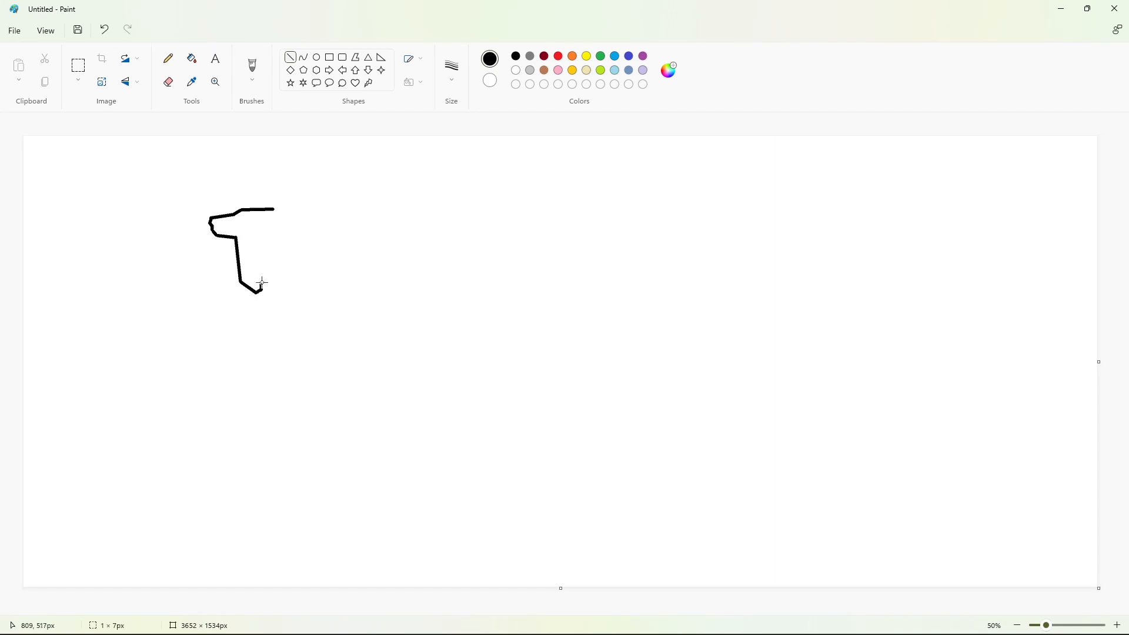
Step: Close the right edge of the T's stem and outline a smaller block letter H joined to it
mouse_move(262, 283)
mouse_down()
mouse_move(261, 233)
mouse_move(283, 269)
mouse_up()
mouse_move(294, 220)
mouse_down()
mouse_move(298, 271)
mouse_move(298, 256)
mouse_up()
mouse_move(306, 238)
mouse_down()
mouse_move(305, 213)
mouse_move(326, 215)
mouse_move(324, 265)
mouse_up()
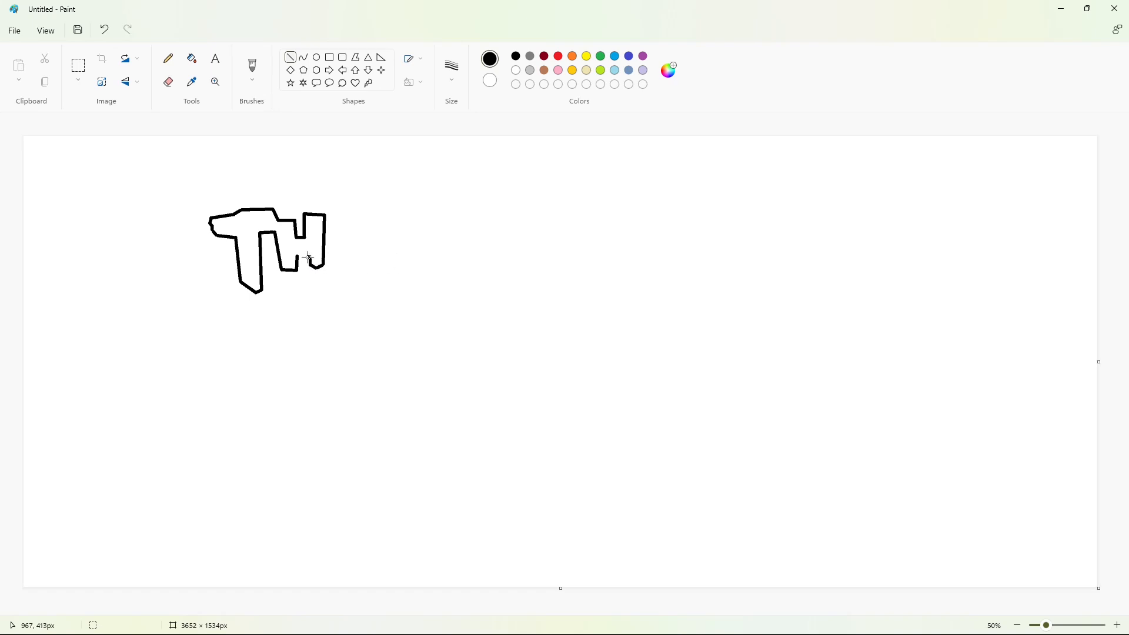
Step: Outline a block letter E with straight lines beside the H to complete the word THE
drag(336, 215, 336, 247)
mouse_move(335, 261)
mouse_down()
mouse_move(336, 272)
mouse_move(367, 269)
mouse_up()
drag(337, 215, 369, 218)
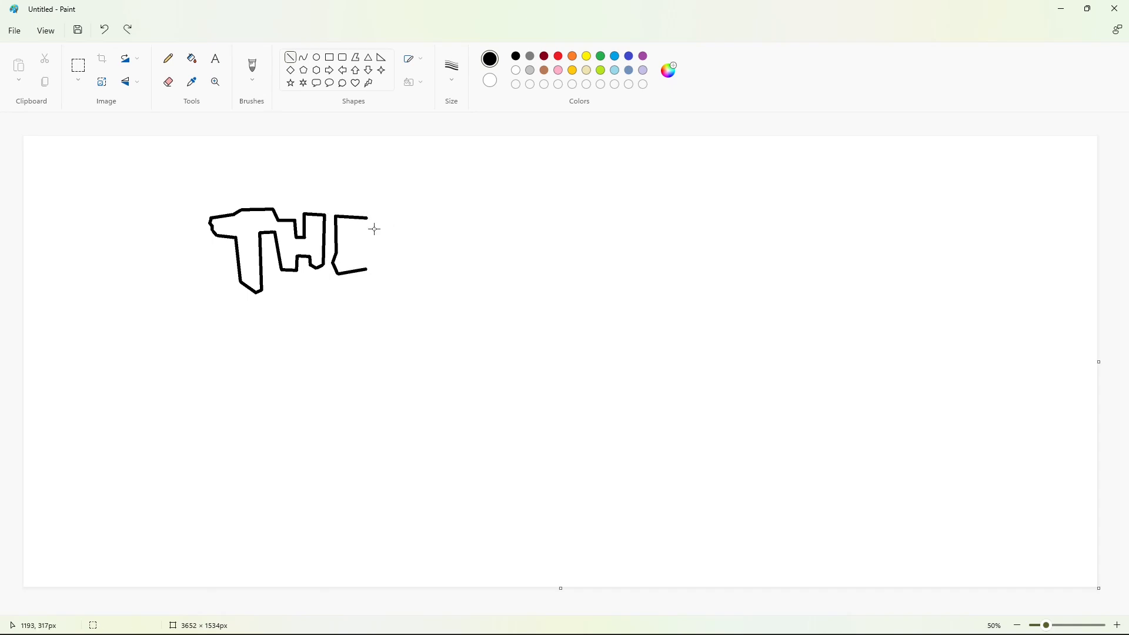
mouse_move(351, 233)
mouse_down()
mouse_move(370, 242)
mouse_move(368, 267)
mouse_up()
Step: Outline the slightly curved top and angular left end of a large block letter F below and left of THE
drag(214, 300, 161, 302)
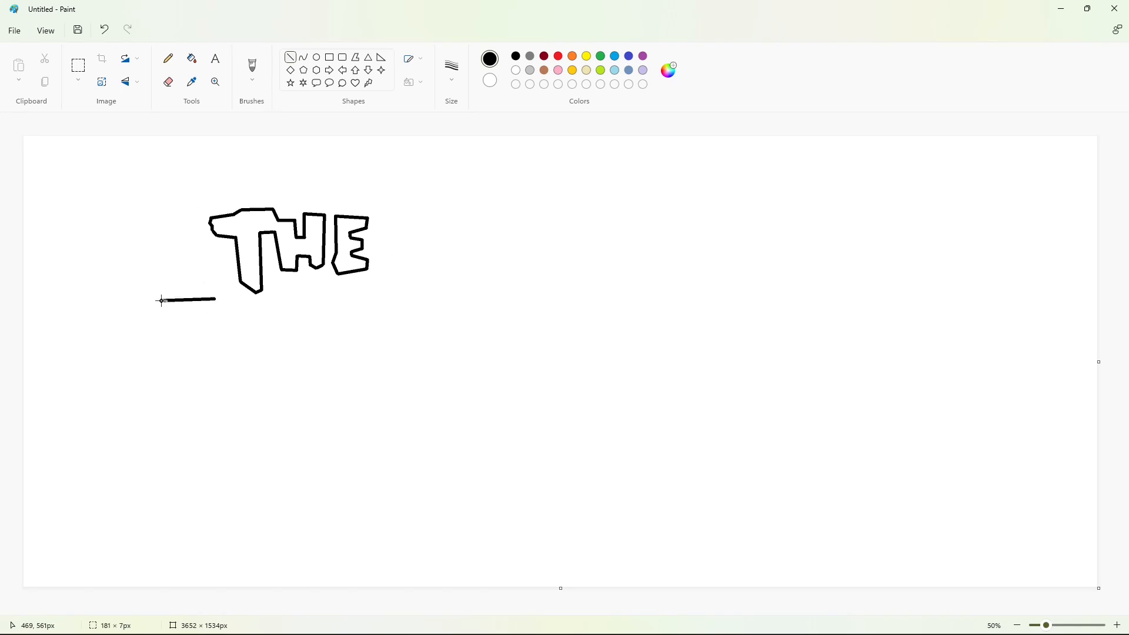
click(303, 57)
key(ctrl+z)
drag(214, 301, 162, 300)
click(425, 313)
drag(214, 301, 238, 318)
mouse_move(160, 301)
mouse_down()
mouse_move(121, 322)
mouse_move(147, 310)
mouse_move(121, 347)
mouse_move(138, 359)
mouse_up()
click(225, 319)
click(290, 59)
click(164, 344)
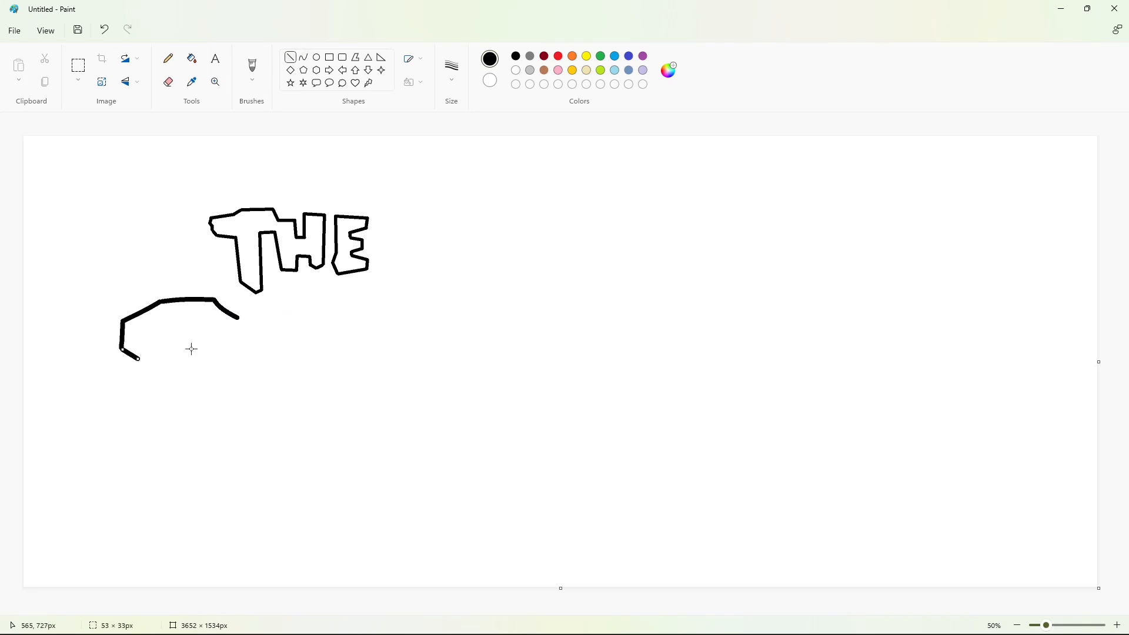
Step: Draw the right end of the F's top bar and the long left edge of its stem
mouse_move(238, 318)
mouse_down()
mouse_move(237, 347)
mouse_move(142, 372)
mouse_move(160, 490)
mouse_up()
click(280, 353)
click(181, 421)
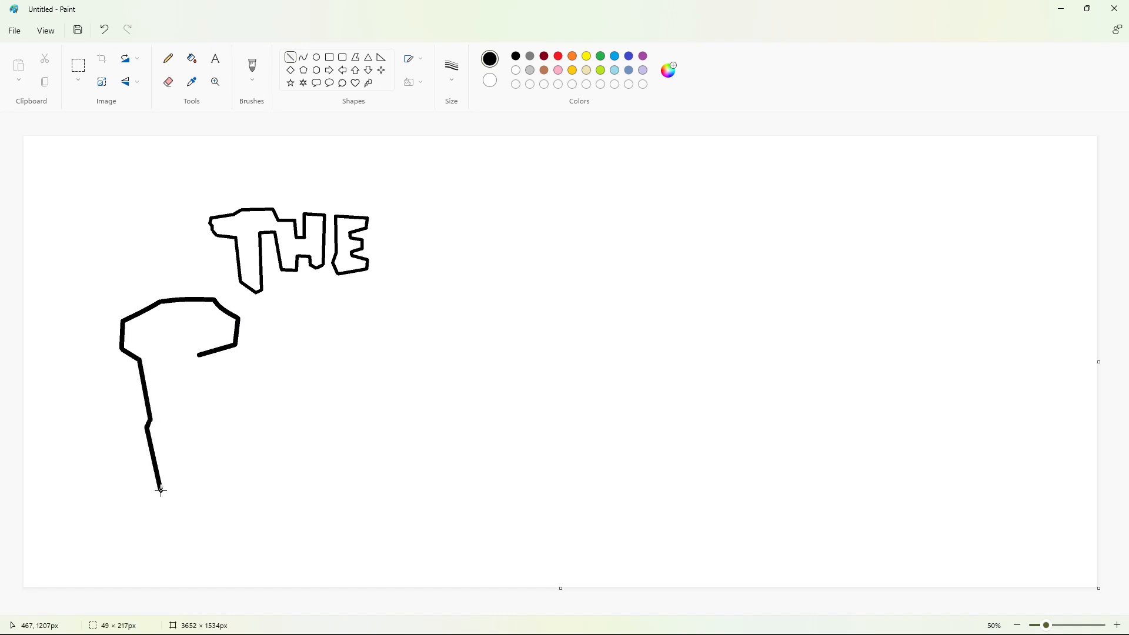
click(243, 476)
Step: Complete the large F with its middle arm, right stem edge and pointed foot
mouse_move(200, 355)
mouse_down()
mouse_move(197, 386)
mouse_move(230, 390)
mouse_move(234, 410)
mouse_move(202, 435)
mouse_move(209, 496)
mouse_move(190, 507)
mouse_move(161, 491)
mouse_up()
click(239, 378)
click(304, 57)
click(290, 57)
click(267, 410)
click(219, 429)
click(267, 432)
click(245, 476)
click(245, 509)
click(269, 492)
click(251, 486)
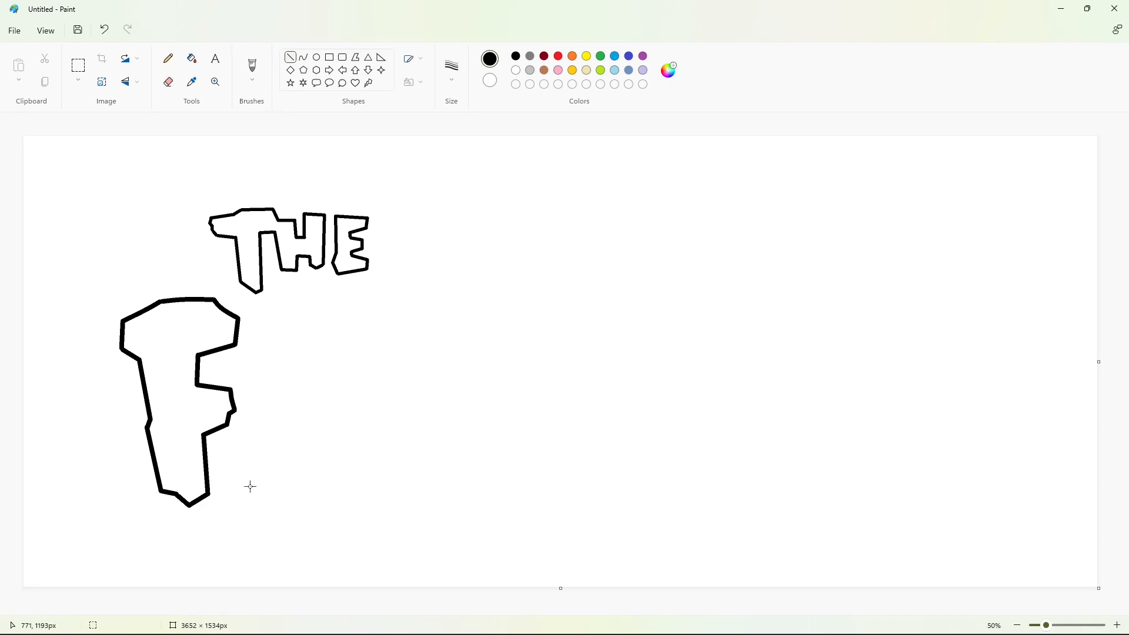
Step: Outline a tall block letter L with an angular foot beside the F
mouse_move(244, 332)
mouse_down()
mouse_move(244, 457)
mouse_move(277, 323)
mouse_move(268, 339)
mouse_move(286, 436)
mouse_move(328, 439)
mouse_move(332, 459)
mouse_move(318, 473)
mouse_up()
click(267, 406)
click(318, 342)
click(354, 439)
click(323, 470)
mouse_move(243, 456)
mouse_down()
mouse_move(268, 485)
mouse_move(318, 479)
mouse_up()
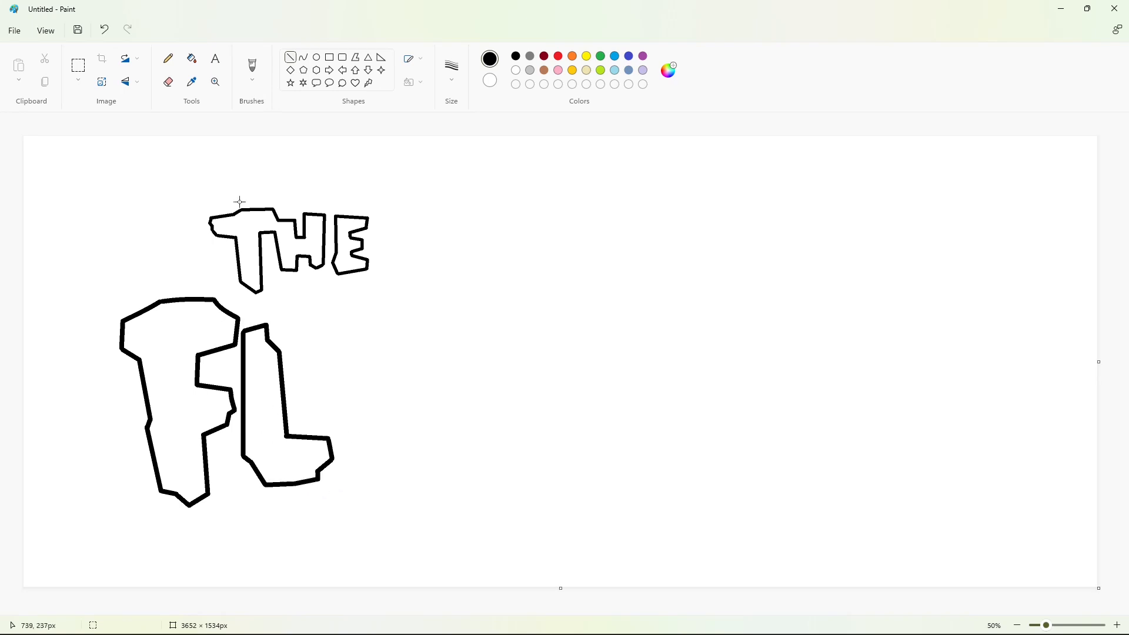
Step: Outline the short stem of a lowercase i above the L's foot, with a curved left edge and straight other sides
click(303, 57)
drag(296, 363, 307, 428)
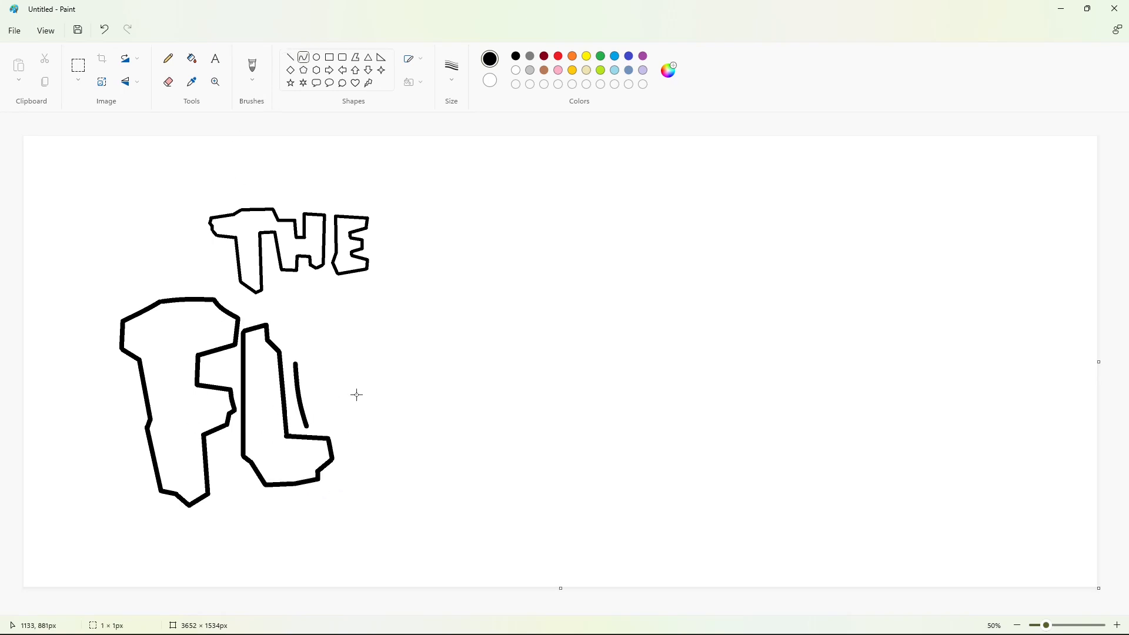
click(291, 57)
mouse_move(295, 362)
mouse_down()
mouse_move(334, 364)
mouse_move(331, 428)
mouse_move(319, 427)
mouse_move(333, 425)
mouse_up()
click(303, 57)
click(290, 57)
click(374, 424)
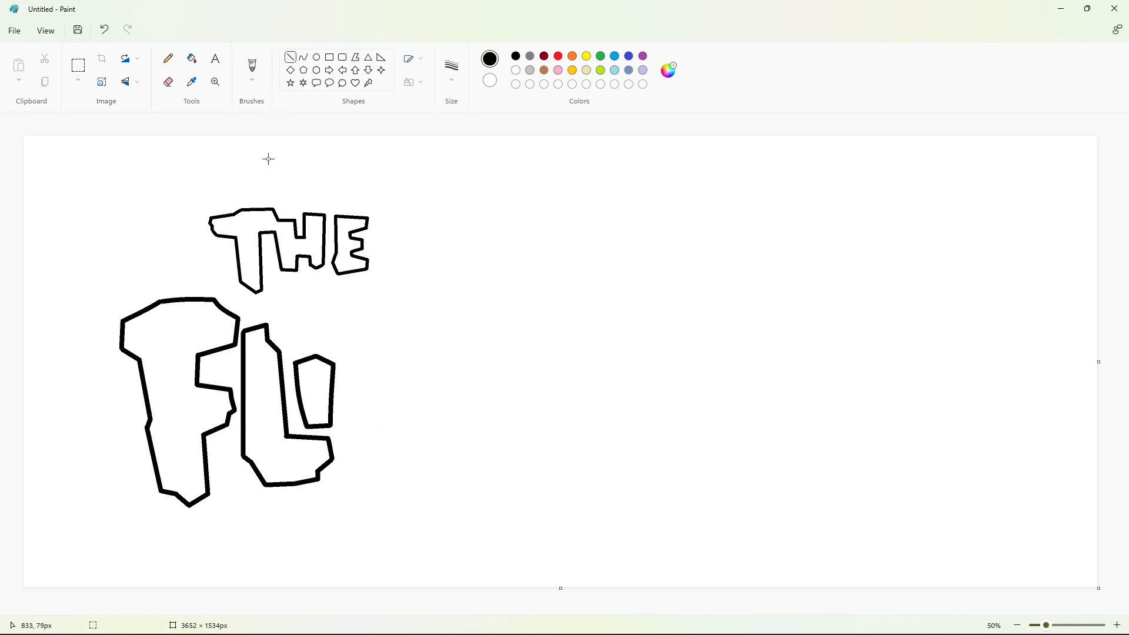
Step: Draw the i's dot above its stem as a pointed shape with curved upper edges
mouse_move(292, 336)
mouse_down()
mouse_move(310, 348)
mouse_move(333, 337)
mouse_move(308, 311)
mouse_move(297, 321)
mouse_move(309, 311)
mouse_move(327, 320)
mouse_move(351, 377)
mouse_move(358, 447)
mouse_up()
click(304, 57)
click(346, 318)
Step: Outline a block letter N with straight lines beside the i
click(290, 57)
click(379, 374)
click(375, 379)
click(371, 436)
mouse_move(347, 347)
mouse_down()
mouse_move(372, 340)
mouse_move(400, 383)
mouse_move(404, 347)
mouse_move(424, 349)
mouse_move(435, 389)
mouse_move(426, 449)
mouse_move(384, 448)
mouse_move(381, 418)
mouse_move(408, 451)
mouse_up()
click(443, 357)
click(454, 375)
click(454, 388)
click(461, 438)
click(457, 451)
click(445, 444)
click(429, 415)
click(478, 426)
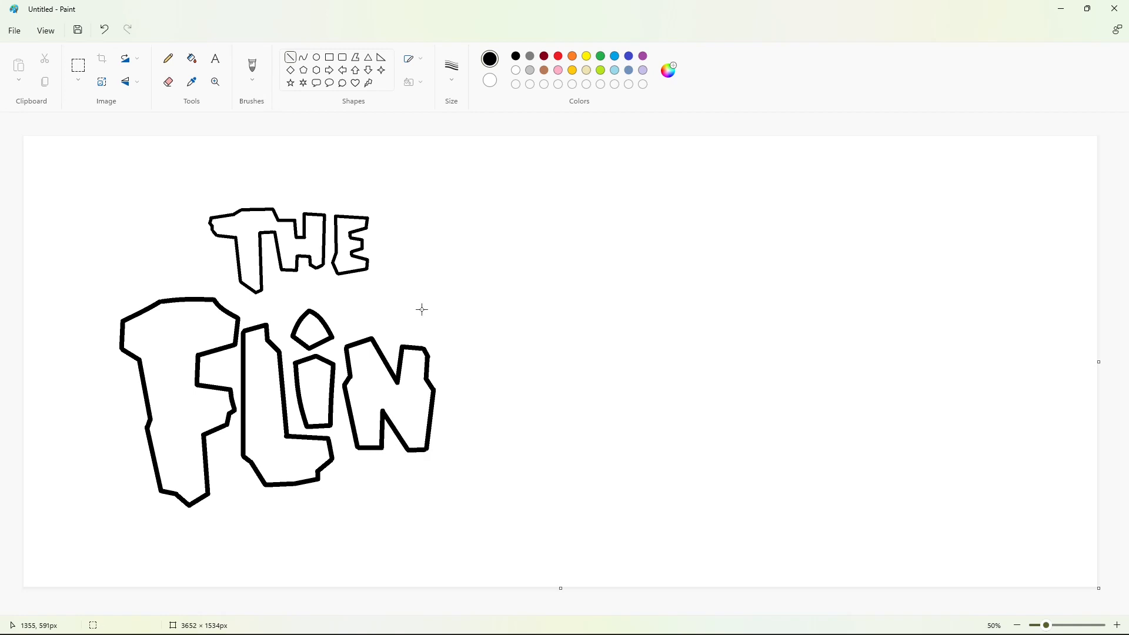
Step: Outline the wide top bar of a large block letter T extending over the N's upper edge
mouse_move(385, 319)
mouse_down()
mouse_move(394, 296)
mouse_move(461, 290)
mouse_move(532, 305)
mouse_move(529, 339)
mouse_move(400, 334)
mouse_move(448, 339)
mouse_move(451, 456)
mouse_up()
click(413, 294)
click(516, 287)
click(496, 279)
click(551, 298)
click(565, 310)
click(564, 336)
click(403, 328)
click(453, 355)
click(503, 435)
Step: Complete the large T with its long stem and angular foot beside the N
mouse_move(497, 339)
mouse_down()
mouse_move(487, 487)
mouse_move(464, 492)
mouse_move(487, 486)
mouse_up()
click(533, 439)
click(477, 489)
click(484, 492)
click(537, 478)
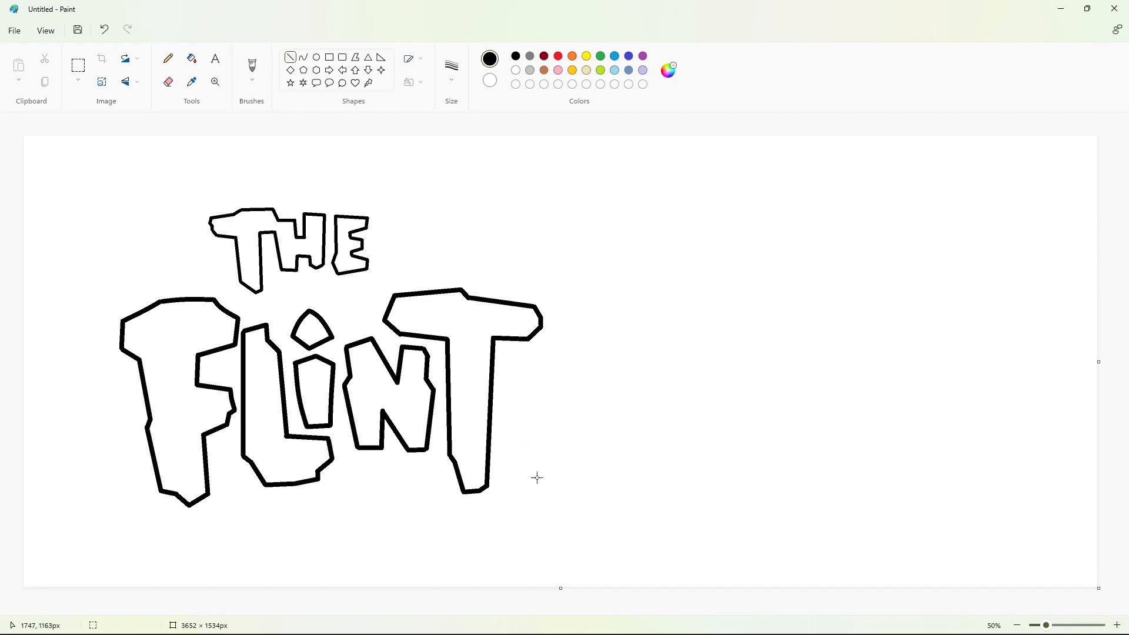
Step: Outline the upper half of an angular block letter S under the large T's right arm
mouse_move(515, 365)
mouse_down()
mouse_move(554, 356)
mouse_move(507, 388)
mouse_up()
click(530, 386)
click(575, 382)
click(557, 390)
click(527, 395)
mouse_move(572, 363)
mouse_down()
mouse_move(573, 381)
mouse_move(536, 438)
mouse_up()
click(588, 420)
Step: Complete the lower half of the angular S, closing its foot with straight lines
mouse_move(573, 381)
mouse_down()
mouse_move(550, 393)
mouse_move(579, 442)
mouse_move(569, 468)
mouse_move(505, 451)
mouse_up()
click(608, 396)
click(623, 427)
click(627, 450)
click(540, 452)
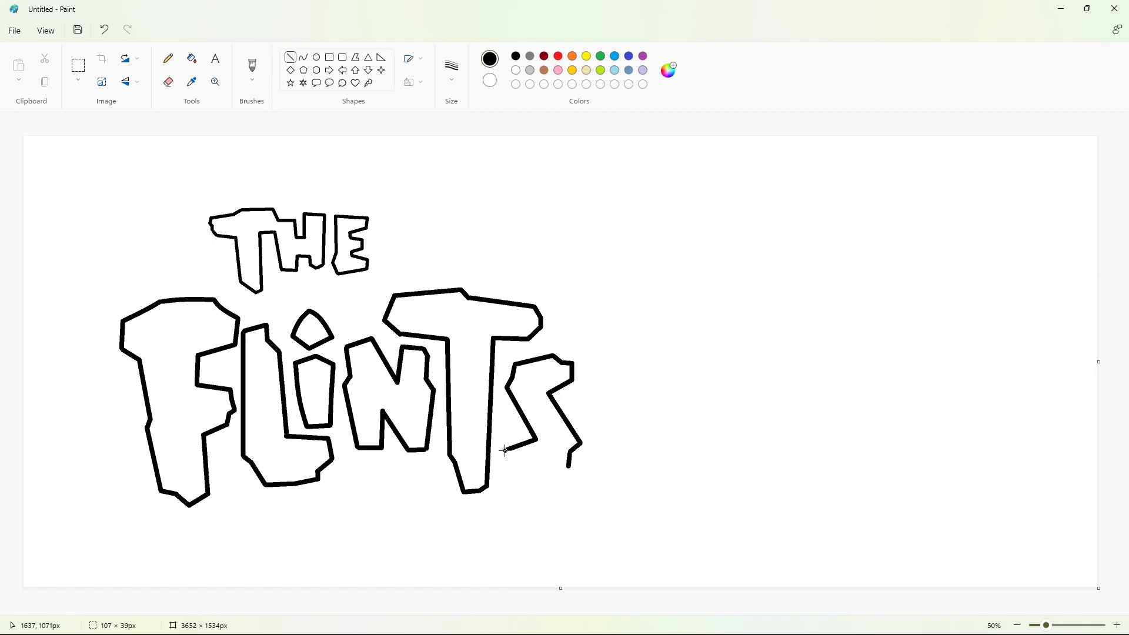
mouse_move(568, 469)
mouse_down()
mouse_move(531, 478)
mouse_move(507, 470)
mouse_move(504, 452)
mouse_up()
click(570, 460)
click(578, 459)
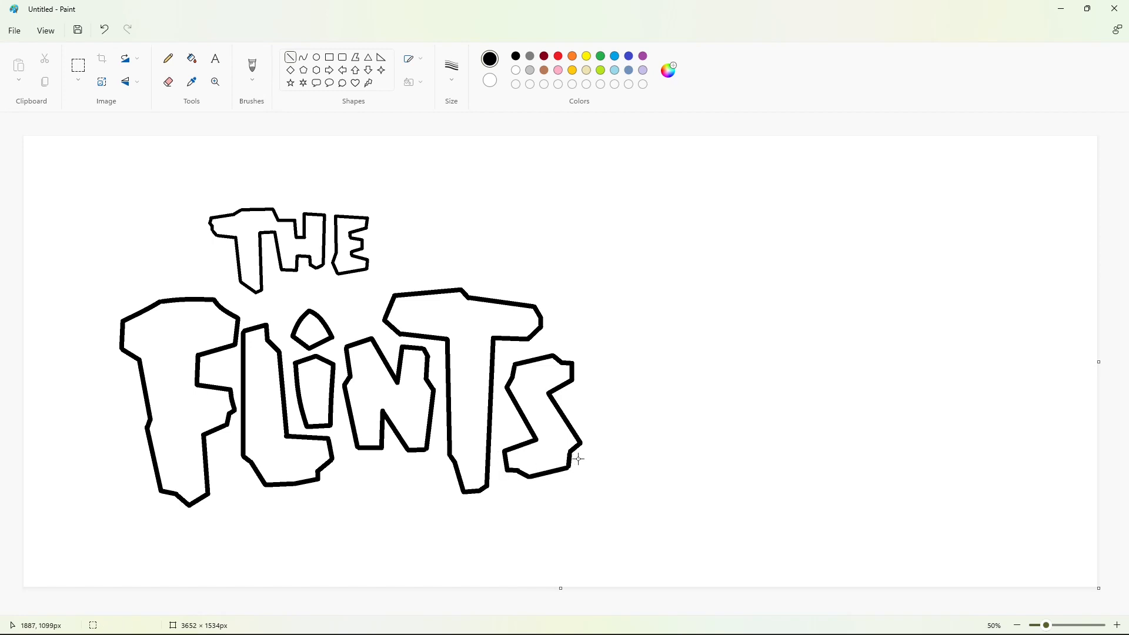
Step: Outline the top bar of a second large T above and beside the S, redoing its left end
mouse_move(559, 316)
mouse_down()
mouse_move(620, 305)
mouse_move(698, 322)
mouse_up()
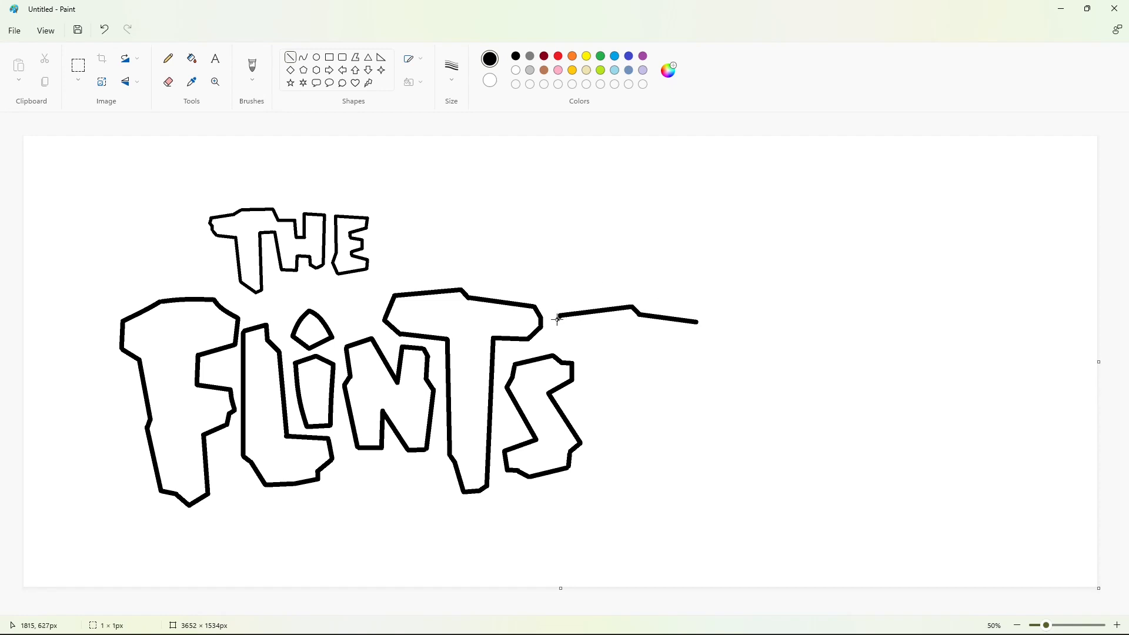
drag(560, 316, 553, 329)
key(ctrl+z)
click(619, 327)
click(576, 335)
drag(550, 339, 583, 350)
click(579, 340)
click(662, 337)
Step: Complete the second large T with its right end, stem and narrow angular foot
mouse_move(699, 322)
mouse_down()
mouse_move(698, 347)
mouse_move(621, 353)
mouse_move(623, 448)
mouse_up()
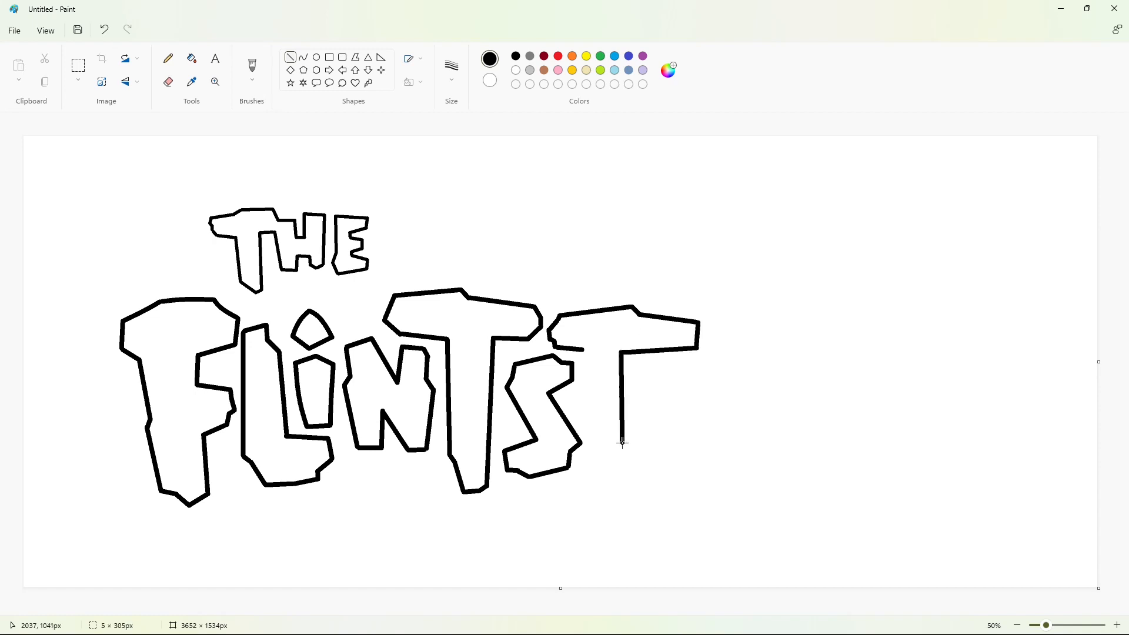
mouse_move(583, 350)
mouse_down()
mouse_move(592, 469)
mouse_move(607, 470)
mouse_move(592, 469)
mouse_up()
click(658, 441)
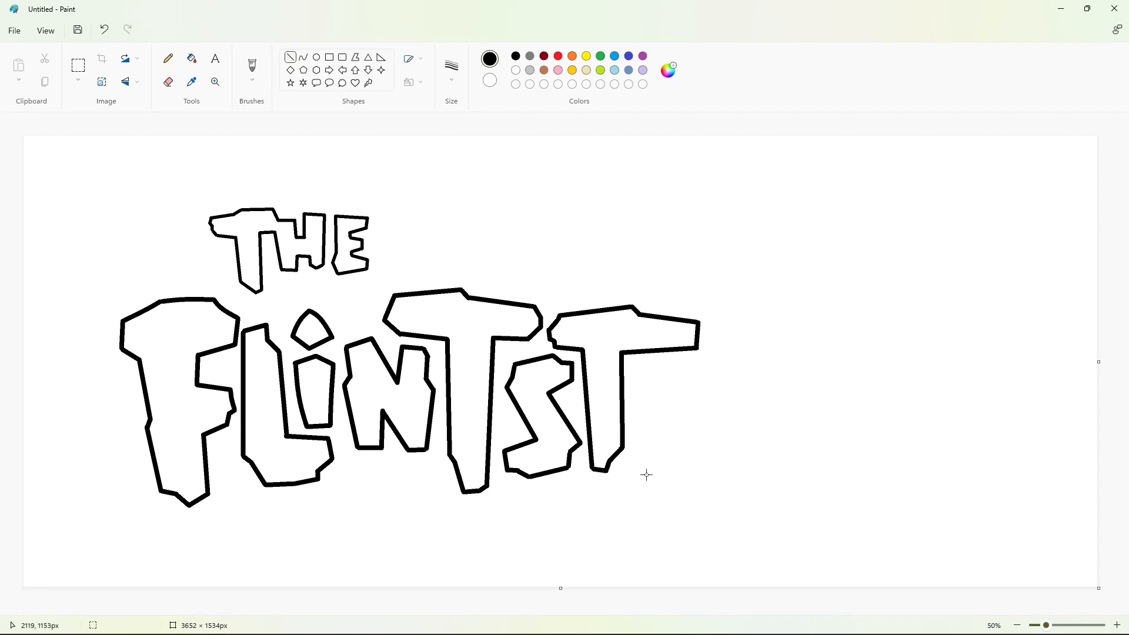
Step: Outline the upper part of a block letter O under the second T's right arm, with a curved left edge
mouse_move(659, 364)
mouse_down()
mouse_move(710, 373)
mouse_move(649, 384)
mouse_move(635, 445)
mouse_up()
click(304, 57)
click(644, 393)
click(717, 409)
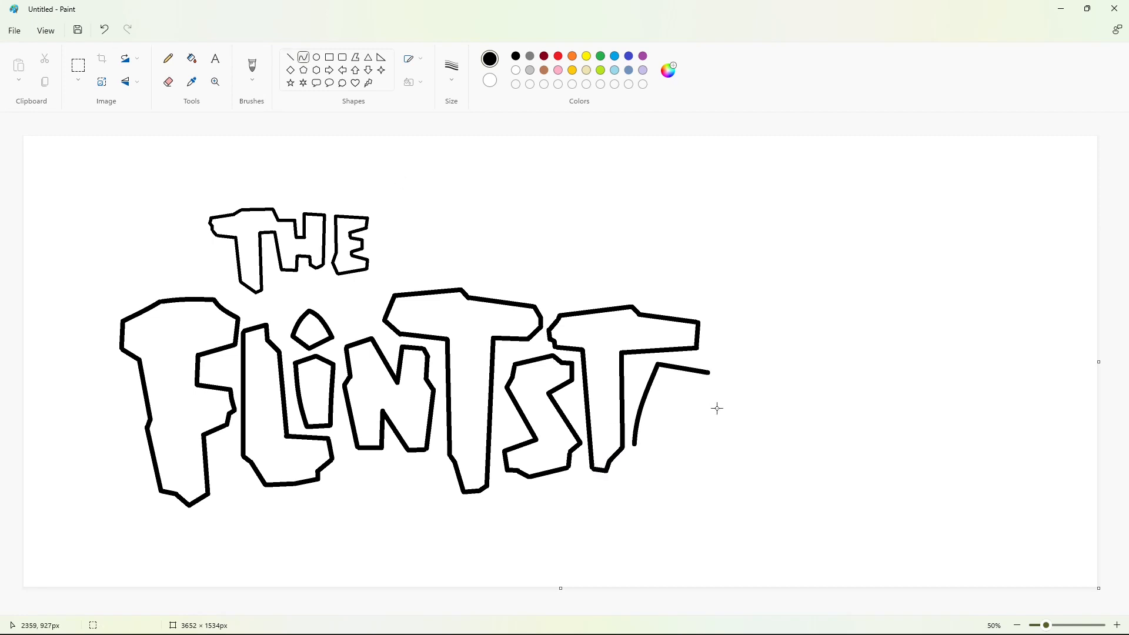
mouse_move(710, 372)
mouse_down()
mouse_move(727, 408)
mouse_move(697, 477)
mouse_up()
click(715, 393)
click(756, 394)
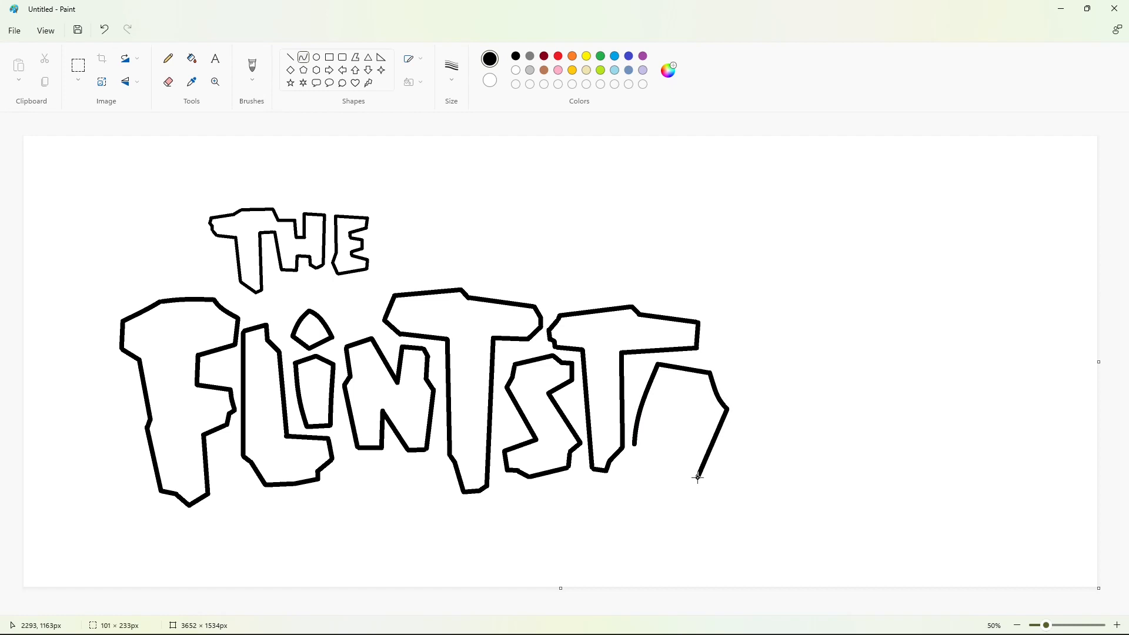
Step: Complete the O's outer outline with a curved lower-right side and a curved bottom edge
click(727, 426)
click(718, 456)
mouse_move(634, 445)
mouse_down()
mouse_move(663, 469)
mouse_move(697, 476)
mouse_up()
click(650, 453)
click(654, 457)
click(682, 475)
click(741, 487)
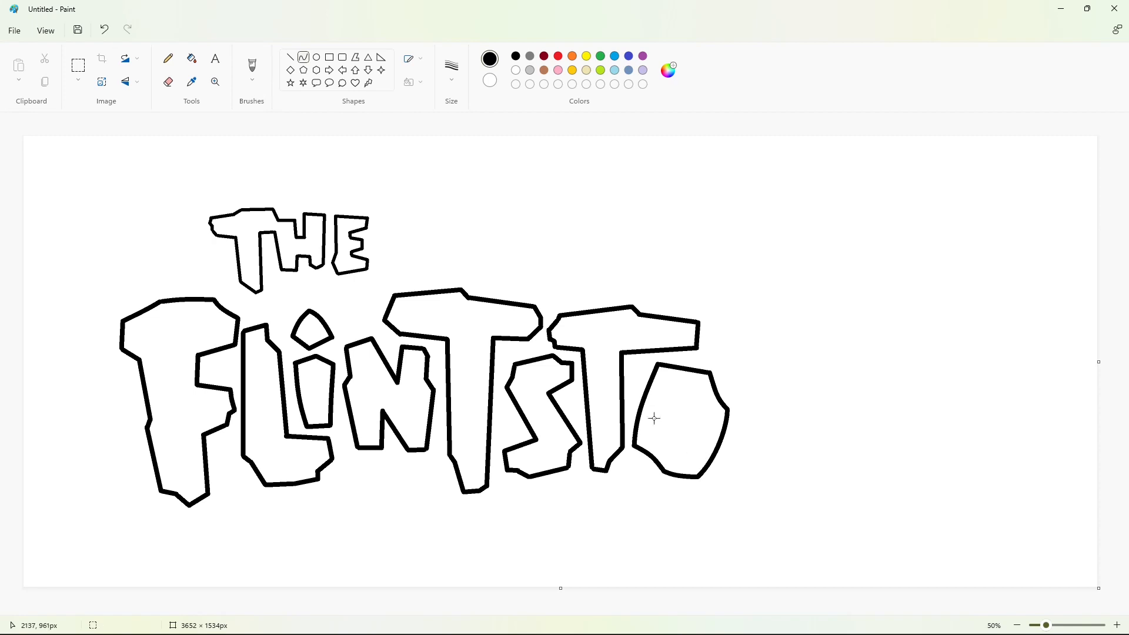
Step: Draw a small triangular hole with slightly curved edges inside the O
mouse_move(664, 423)
mouse_down()
mouse_move(688, 403)
mouse_move(689, 444)
mouse_up()
click(674, 410)
click(706, 413)
click(691, 425)
click(721, 430)
click(674, 436)
click(728, 439)
Step: Start a second block letter N beside the O with a curved left edge, undoing a misplaced line
drag(732, 365, 744, 456)
click(733, 410)
click(787, 420)
click(291, 57)
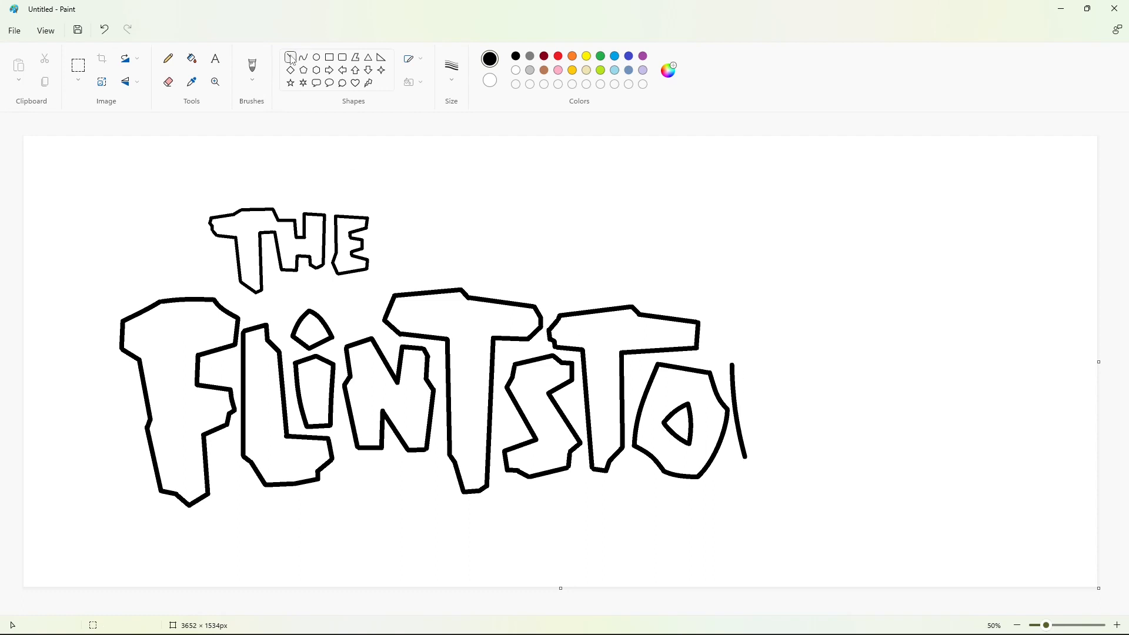
click(771, 354)
mouse_move(741, 357)
mouse_down()
mouse_move(740, 335)
mouse_move(765, 333)
mouse_move(792, 387)
mouse_move(795, 333)
mouse_move(815, 334)
mouse_move(828, 389)
mouse_move(820, 457)
mouse_move(798, 460)
mouse_move(774, 413)
mouse_move(772, 455)
mouse_up()
click(764, 358)
key(ctrl+z)
Step: Complete the second N's diagonals, right side and feet with straight lines
click(779, 345)
click(810, 379)
click(844, 341)
click(877, 412)
click(810, 465)
click(860, 434)
click(837, 430)
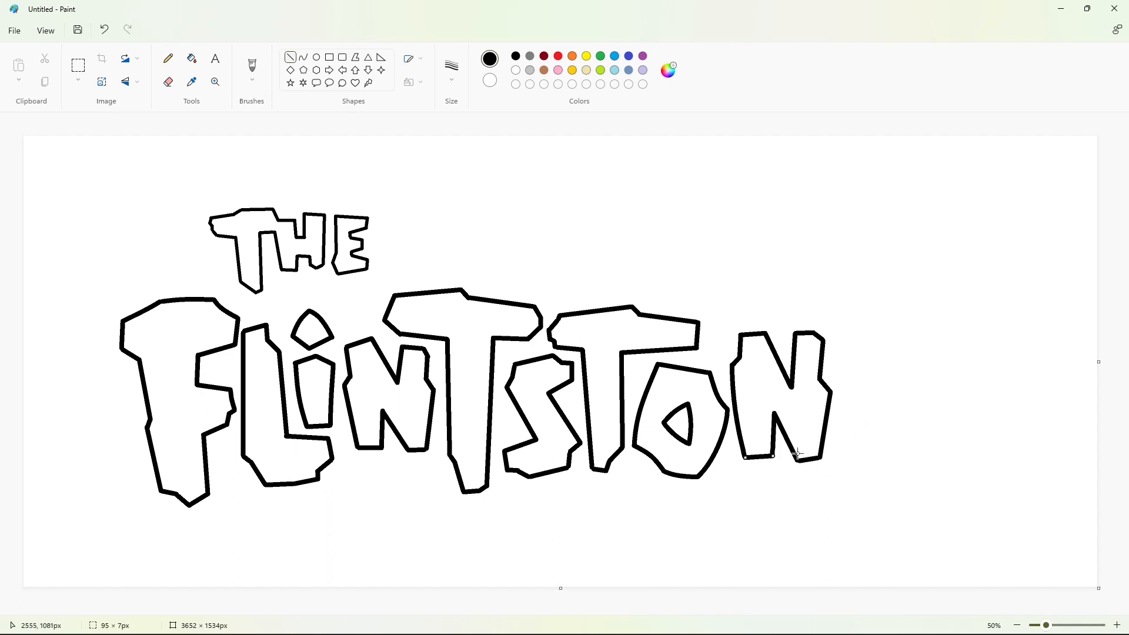
Step: Draw the top edge and angled left side of a large block letter E beside the second N
click(852, 453)
click(303, 57)
drag(850, 328, 906, 332)
click(849, 347)
drag(843, 360, 852, 453)
click(290, 57)
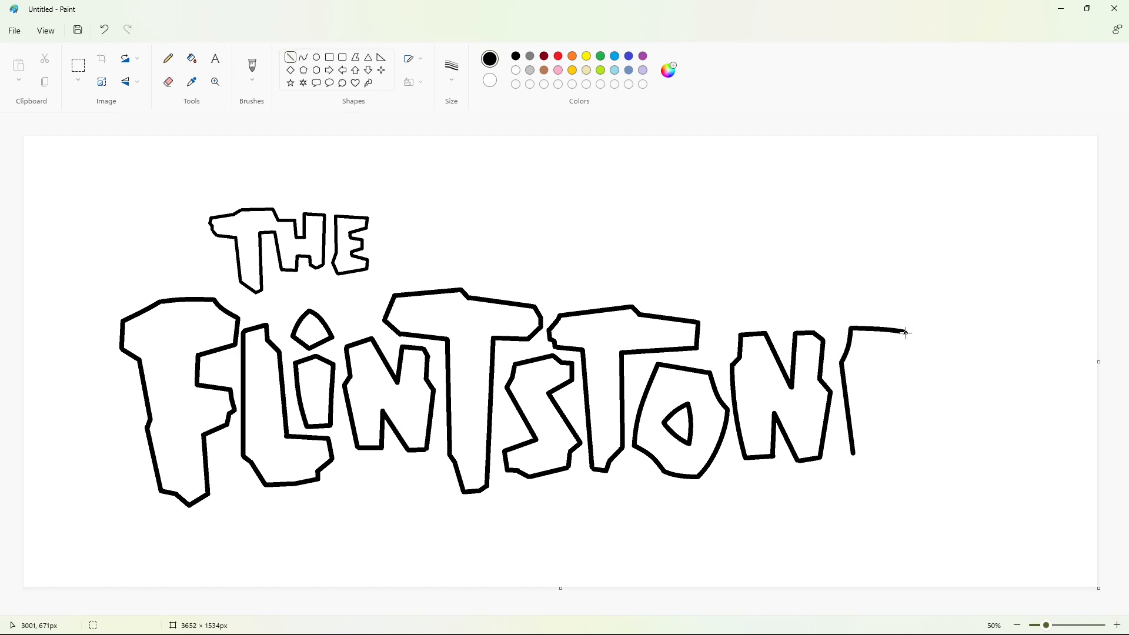
Step: Complete the large E with its upper, middle and lower arms using straight lines
drag(906, 331, 904, 357)
drag(852, 453, 906, 451)
click(924, 441)
mouse_move(906, 450)
mouse_down()
mouse_move(907, 425)
mouse_move(881, 419)
mouse_up()
click(953, 425)
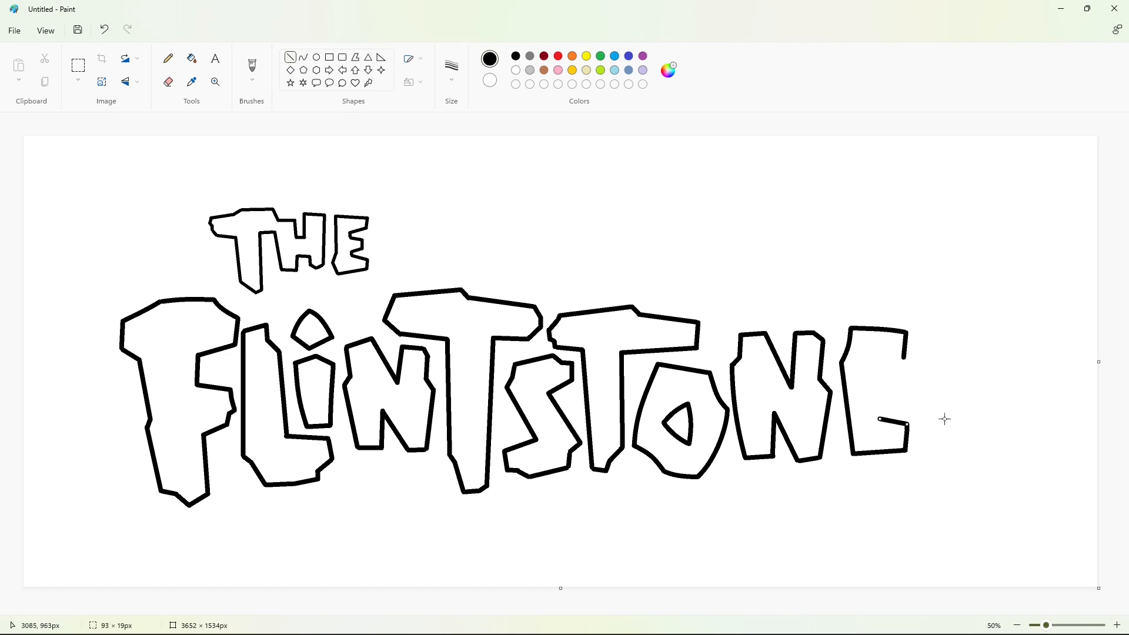
click(945, 419)
mouse_move(904, 357)
mouse_down()
mouse_move(877, 363)
mouse_move(900, 382)
mouse_move(900, 400)
mouse_move(879, 403)
mouse_up()
click(956, 371)
click(953, 414)
click(918, 422)
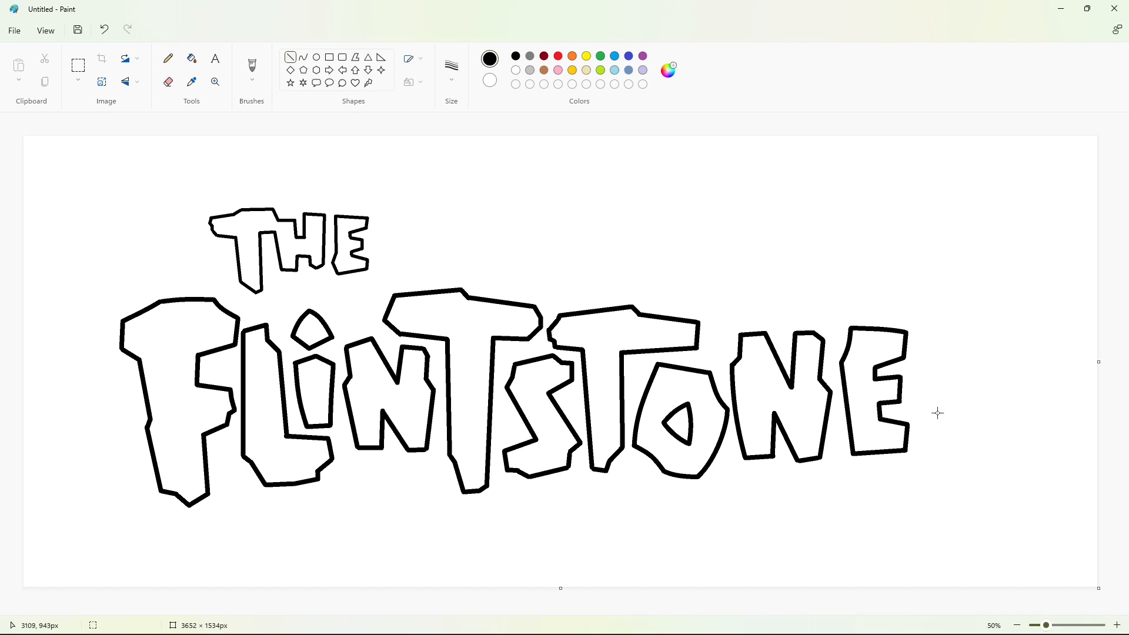
Step: Draw the outline of a large block letter S with straight lines beside the E, completing the word
mouse_move(922, 361)
mouse_down()
mouse_move(983, 367)
mouse_move(982, 390)
mouse_move(940, 444)
mouse_up()
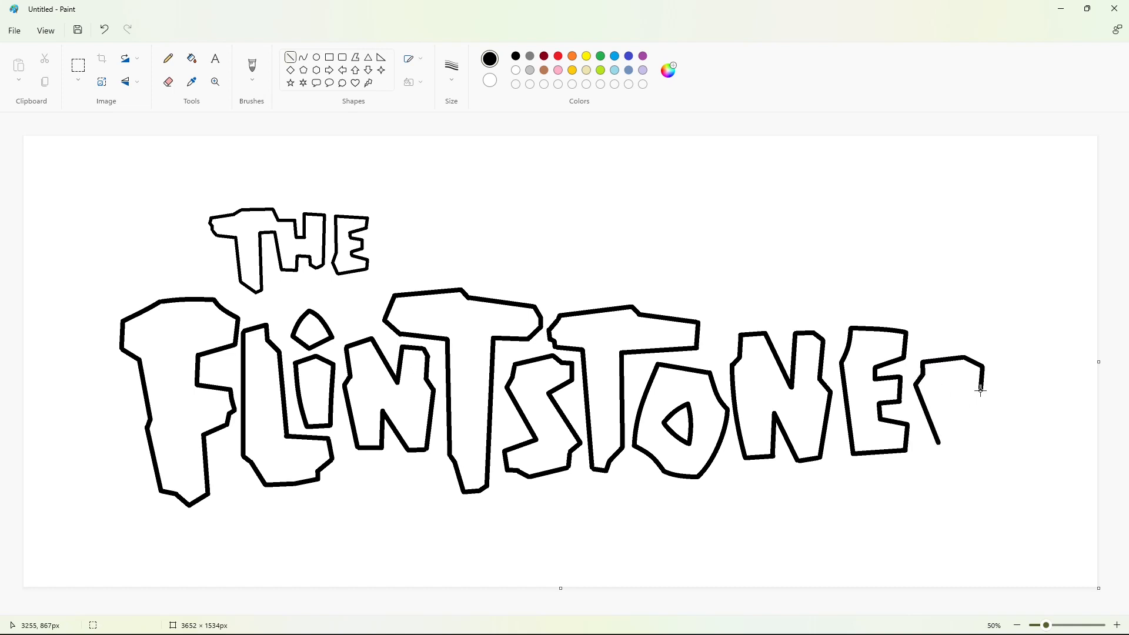
mouse_move(982, 390)
mouse_down()
mouse_move(961, 399)
mouse_move(986, 451)
mouse_move(973, 474)
mouse_up()
drag(939, 444, 907, 453)
mouse_move(973, 473)
mouse_down()
mouse_move(935, 482)
mouse_move(908, 471)
mouse_move(906, 453)
mouse_up()
click(980, 516)
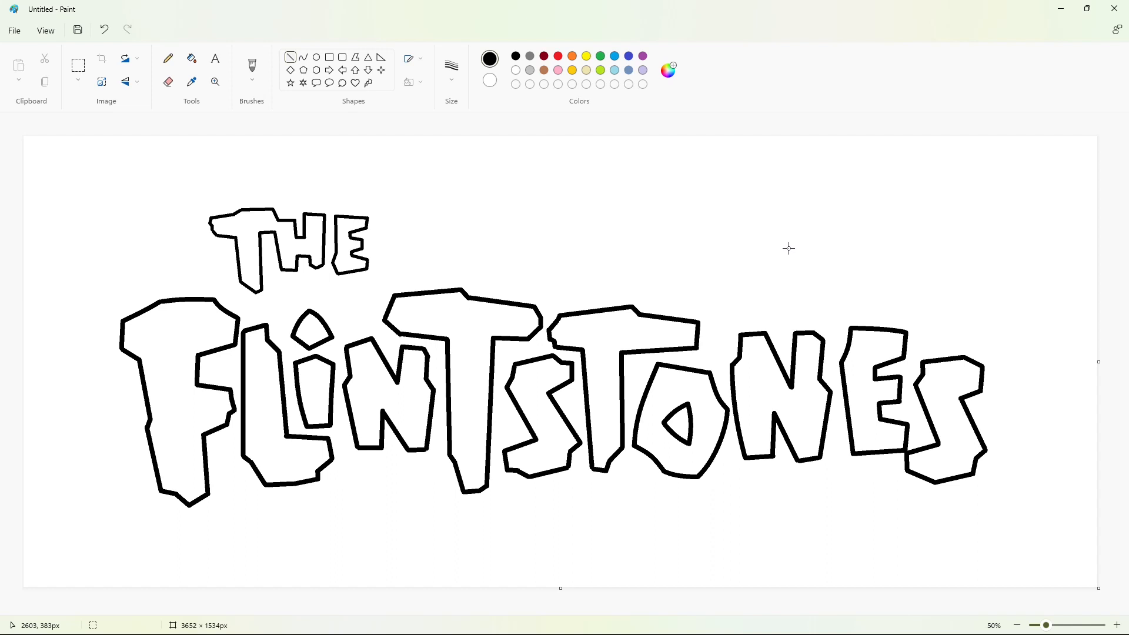
Step: Fill the inside of every letter of THE FLINTSTONES with purple
click(192, 58)
click(644, 56)
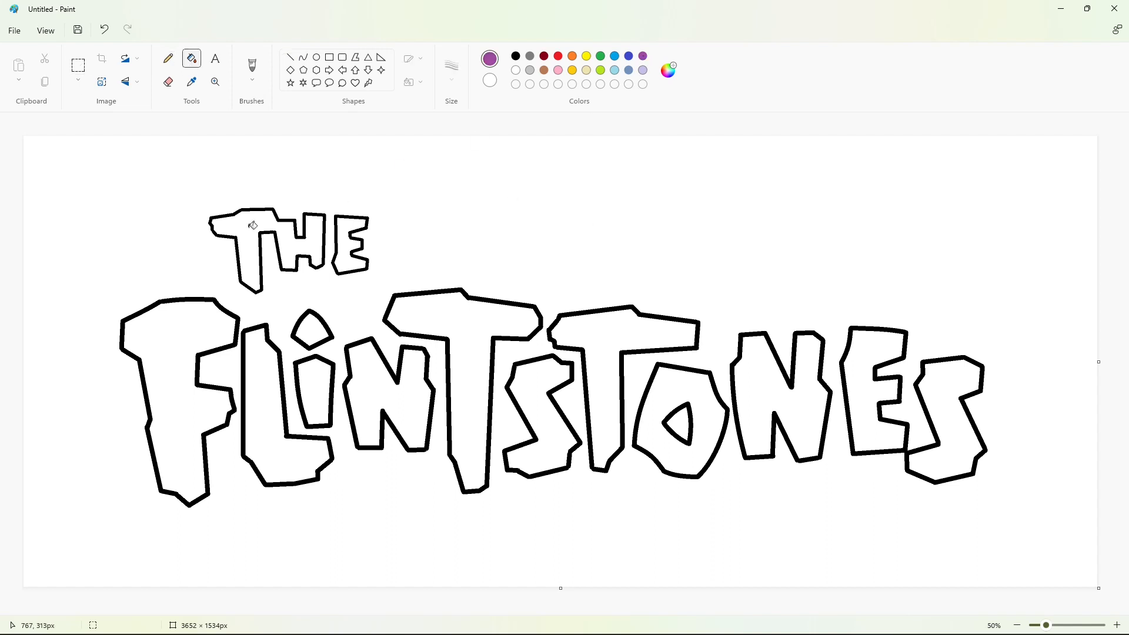
click(252, 227)
click(352, 247)
click(171, 353)
click(259, 412)
click(311, 329)
click(388, 400)
click(469, 325)
click(533, 376)
click(623, 329)
click(676, 382)
click(764, 383)
Step: Copy the whole purple logo and fill all letters of the original on the canvas with black
click(79, 65)
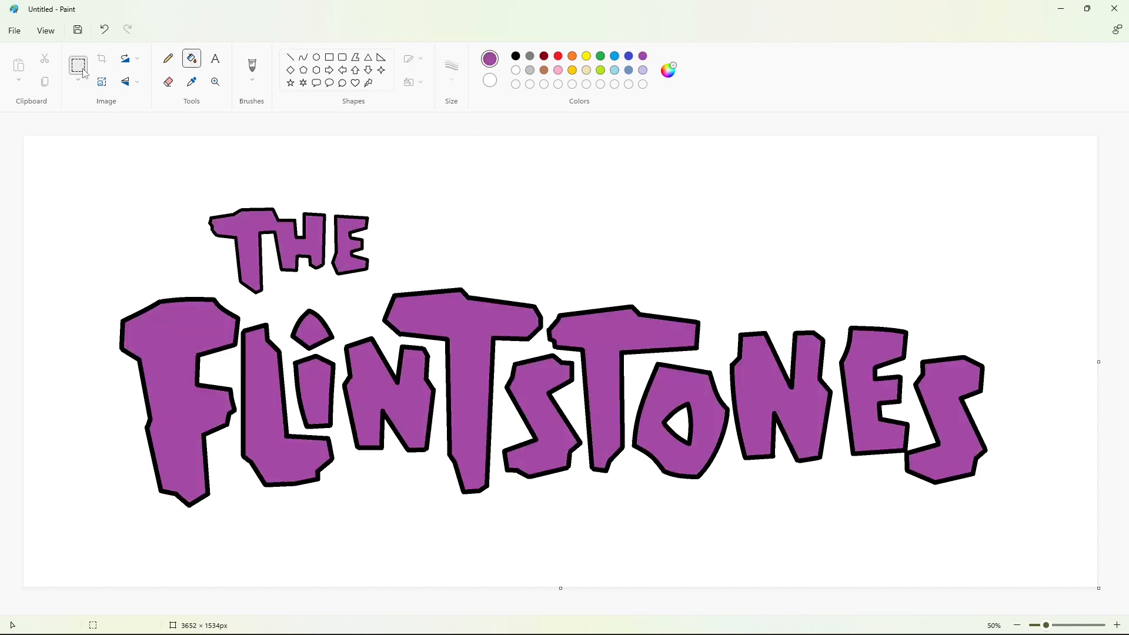
drag(42, 148, 1027, 554)
click(191, 58)
click(516, 56)
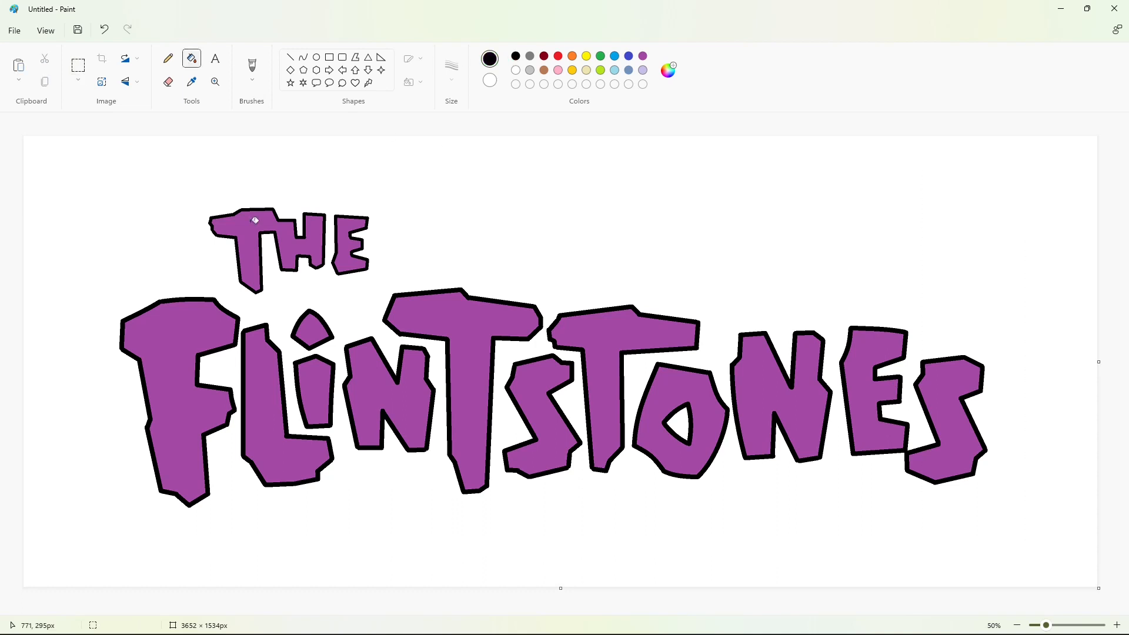
click(253, 236)
click(351, 247)
click(170, 383)
click(264, 411)
click(311, 330)
click(314, 388)
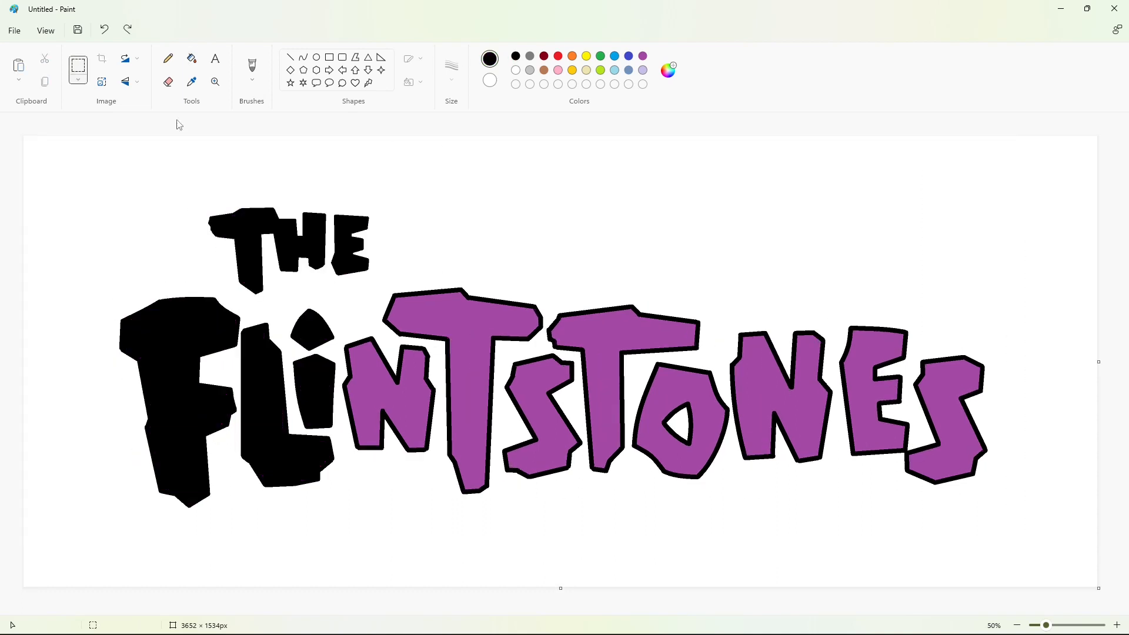
click(358, 400)
click(471, 382)
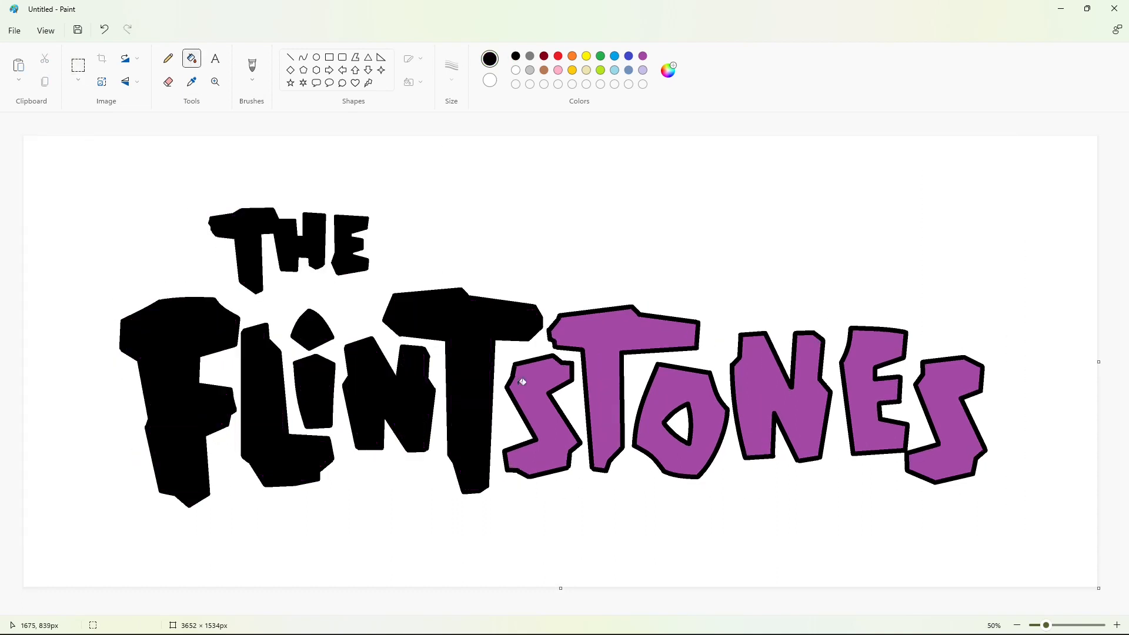
click(529, 371)
click(600, 365)
click(647, 424)
click(753, 400)
click(865, 412)
click(933, 404)
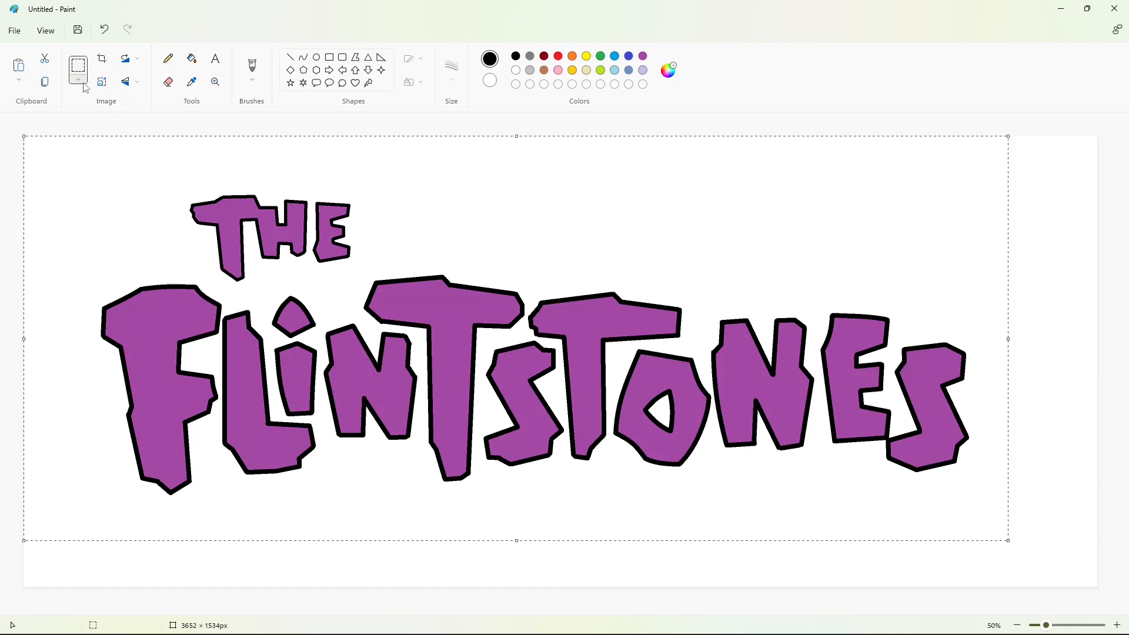
Step: Paste the purple copy with a transparent background and nudge it slightly up and left of the black letters to form a drop shadow
mouse_move(483, 363)
mouse_down()
mouse_move(471, 353)
mouse_move(485, 351)
mouse_up()
key(Down)
key(Down)
key(Down)
key(Down)
key(Down)
key(Down)
key(Down)
key(Down)
key(Down)
key(Down)
key(Down)
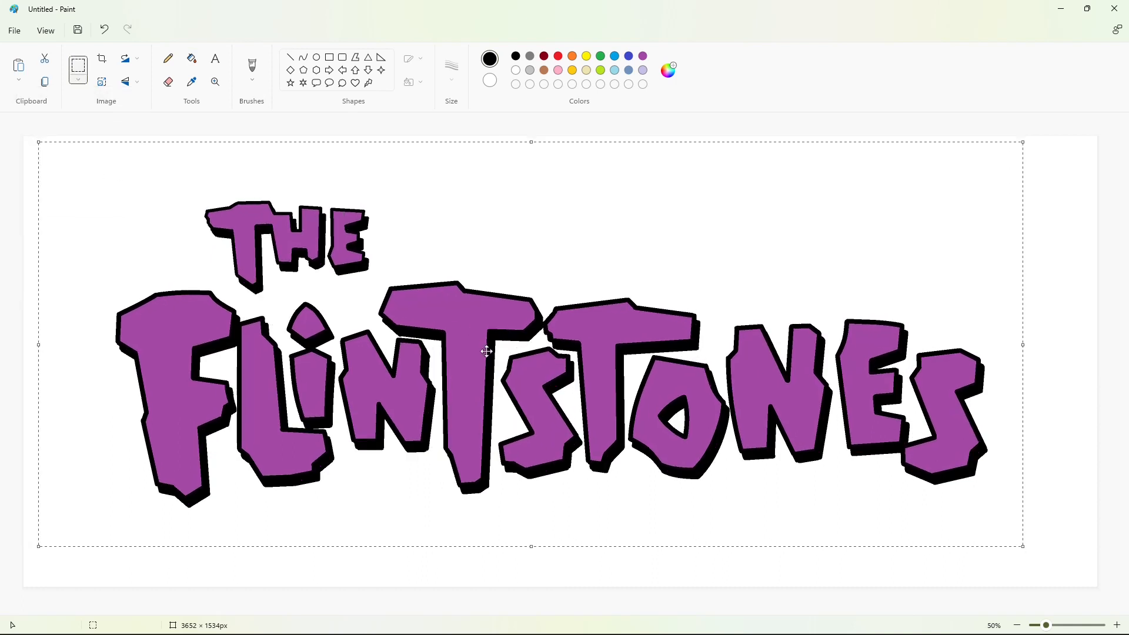
key(Left)
key(Left)
key(Left)
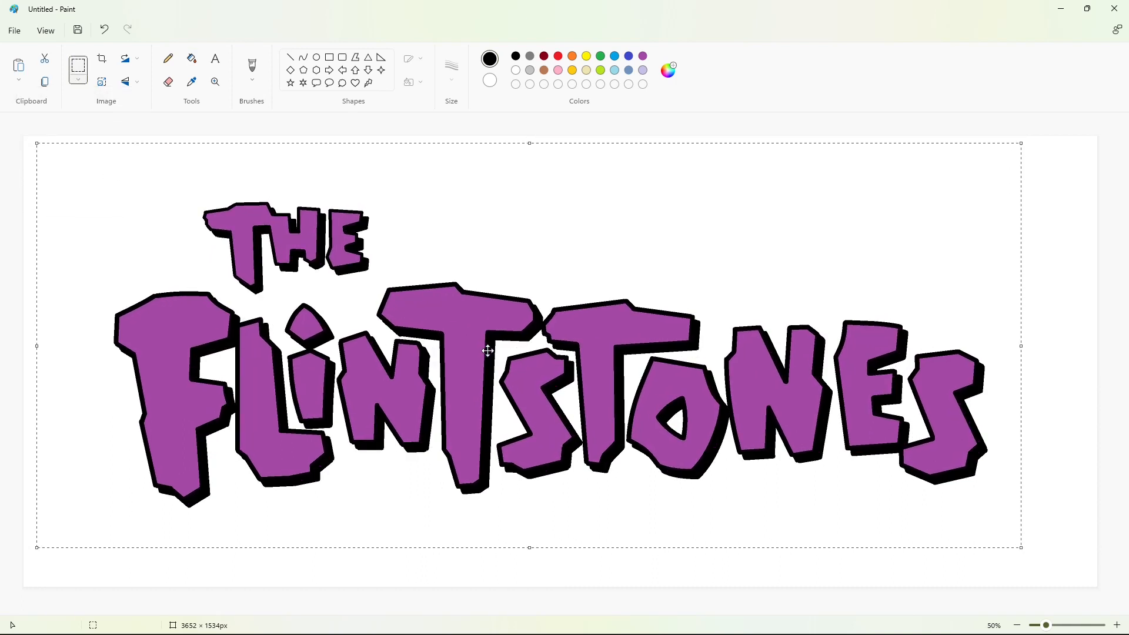
key(Right)
key(Up)
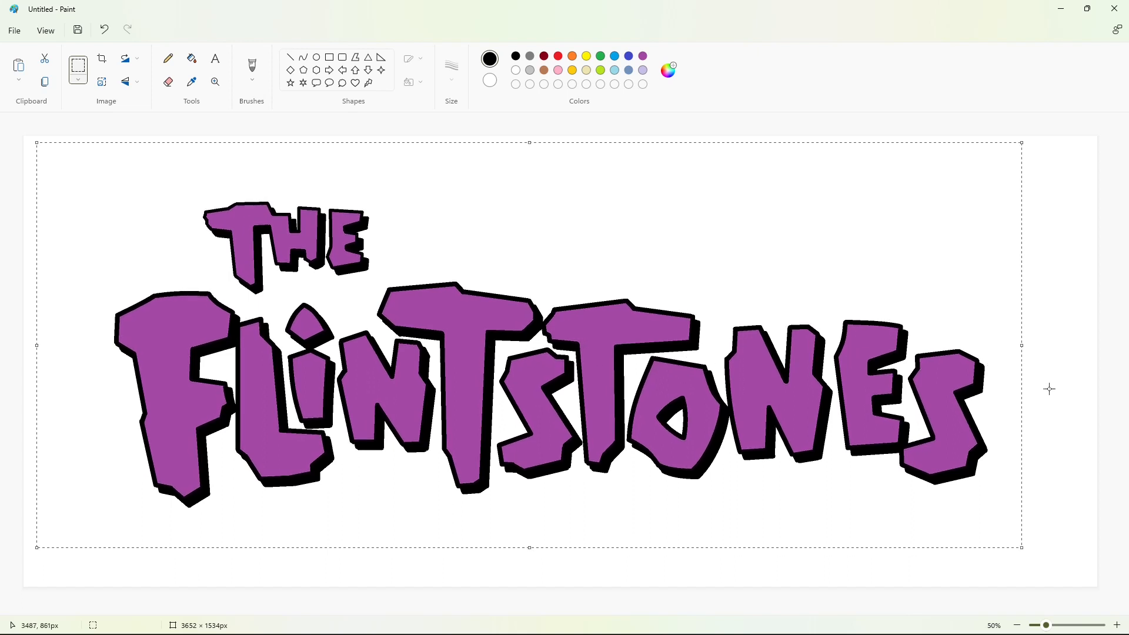
click(1063, 430)
Step: Mix the custom orange #FFA61B and add it to the palette
click(572, 56)
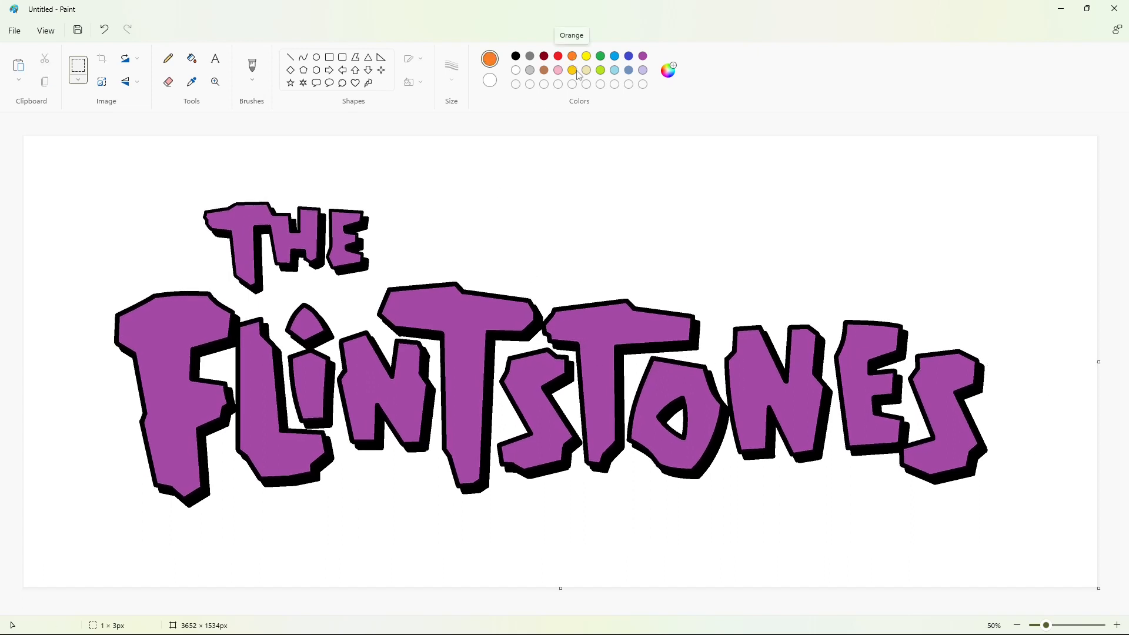
click(669, 70)
click(417, 202)
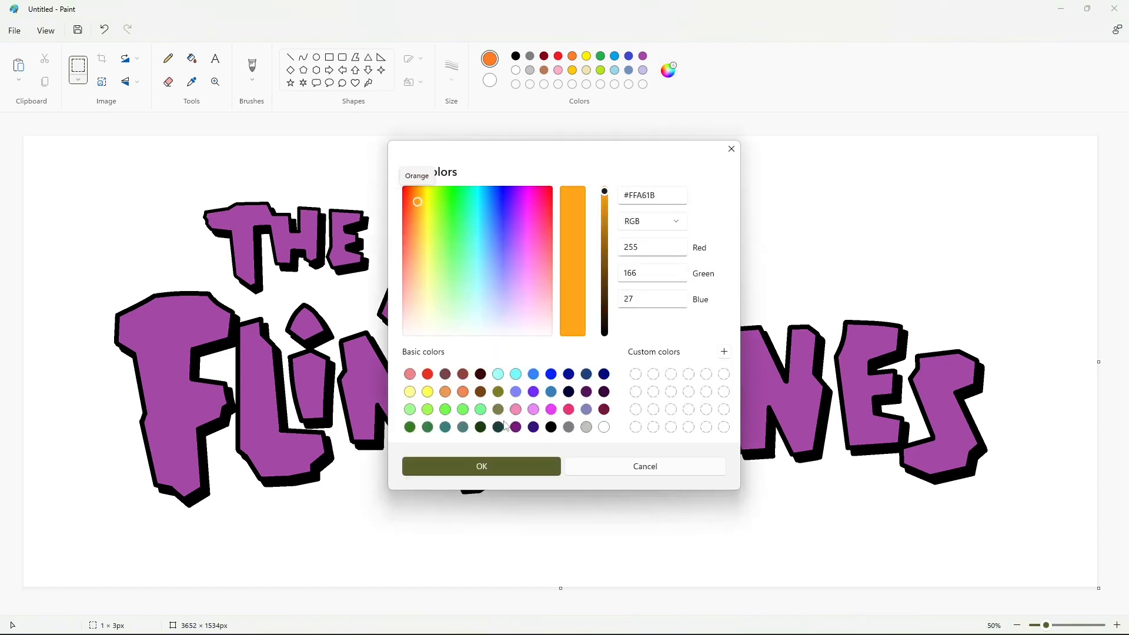
click(510, 466)
Step: Mix the custom dark brown #3B271C and fill the outline and shadow of the joined T and H in THE
click(192, 58)
click(544, 70)
click(670, 70)
click(606, 291)
drag(609, 293, 605, 300)
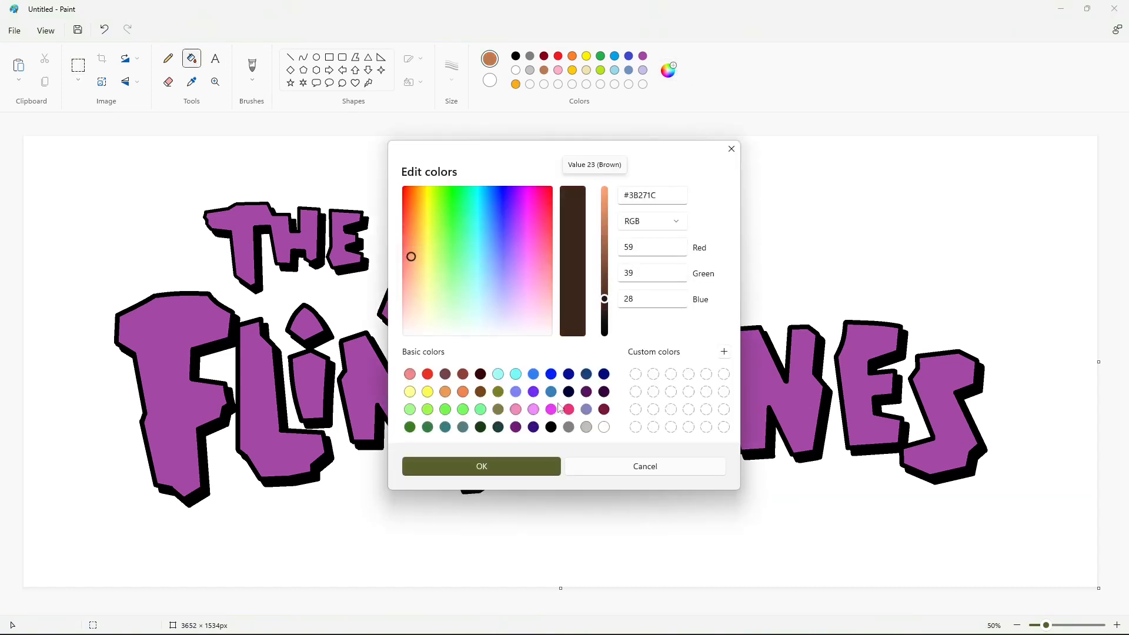
click(482, 466)
click(261, 242)
Step: Darken the brown to #2B1D15 and fill the outlines and shadows of all the letters with it
click(670, 70)
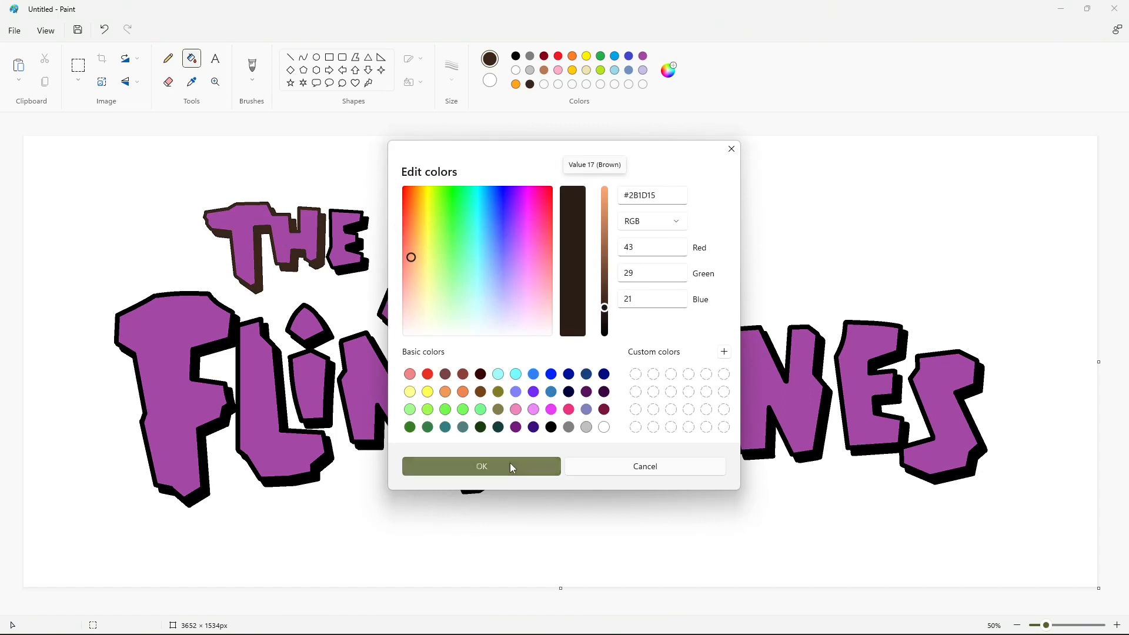
click(510, 466)
click(236, 333)
click(333, 339)
click(381, 348)
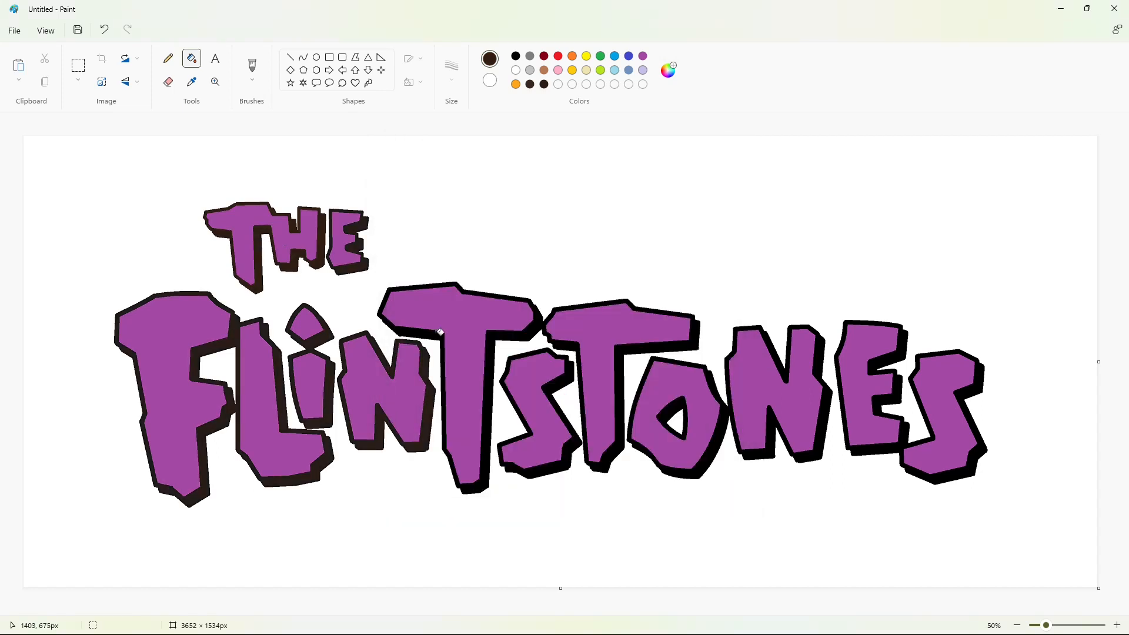
click(493, 345)
click(556, 351)
click(650, 375)
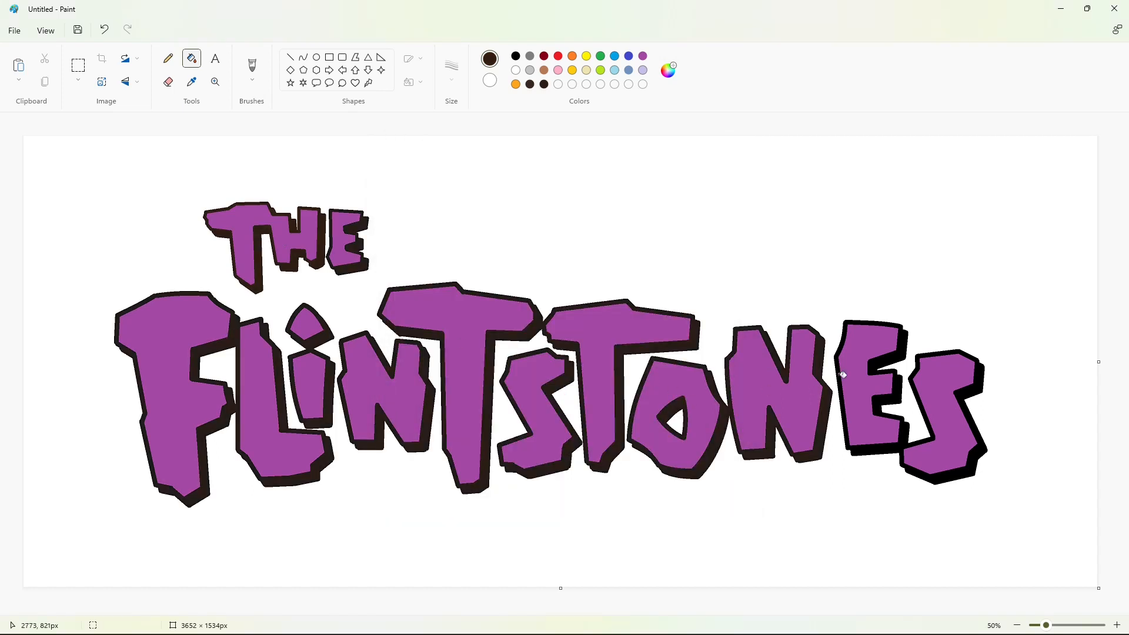
click(840, 376)
Step: Fill the purple faces of all letters in THE FLINTSTONES with the custom orange
click(516, 84)
click(292, 239)
click(347, 241)
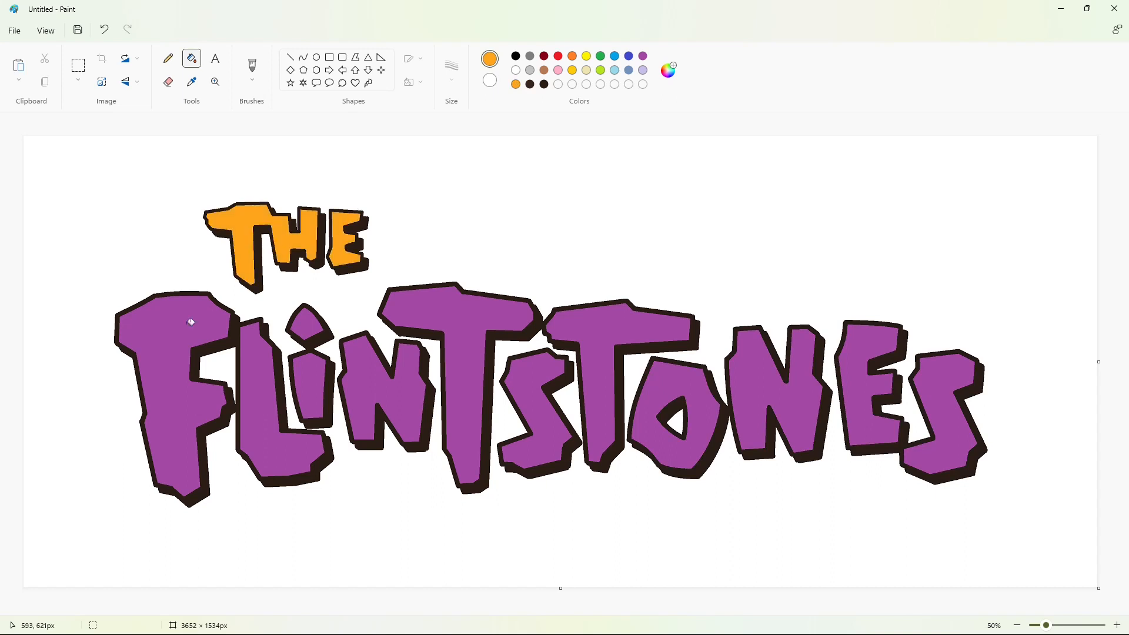
click(166, 331)
click(254, 361)
click(306, 325)
click(313, 382)
click(372, 378)
click(468, 376)
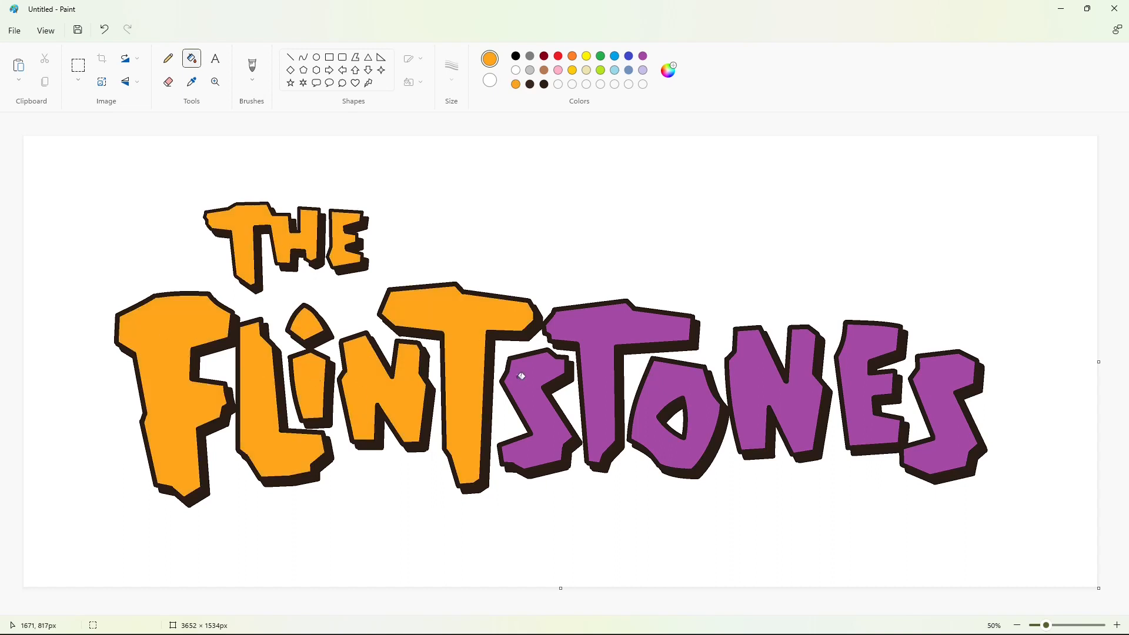
click(529, 383)
click(590, 345)
click(675, 385)
click(770, 377)
click(847, 385)
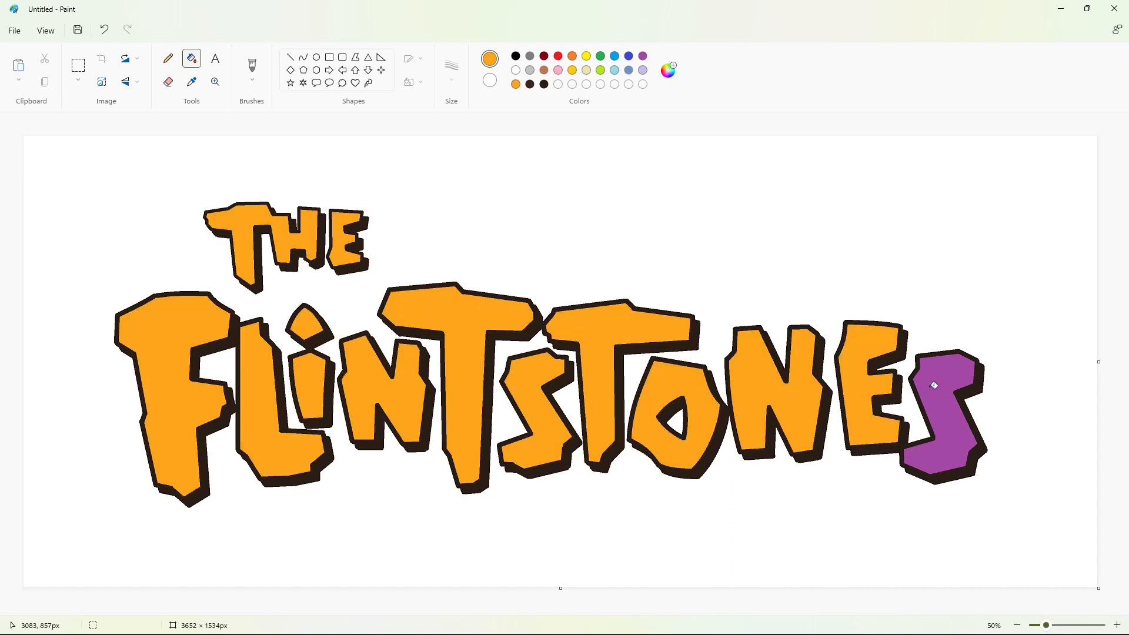
click(940, 386)
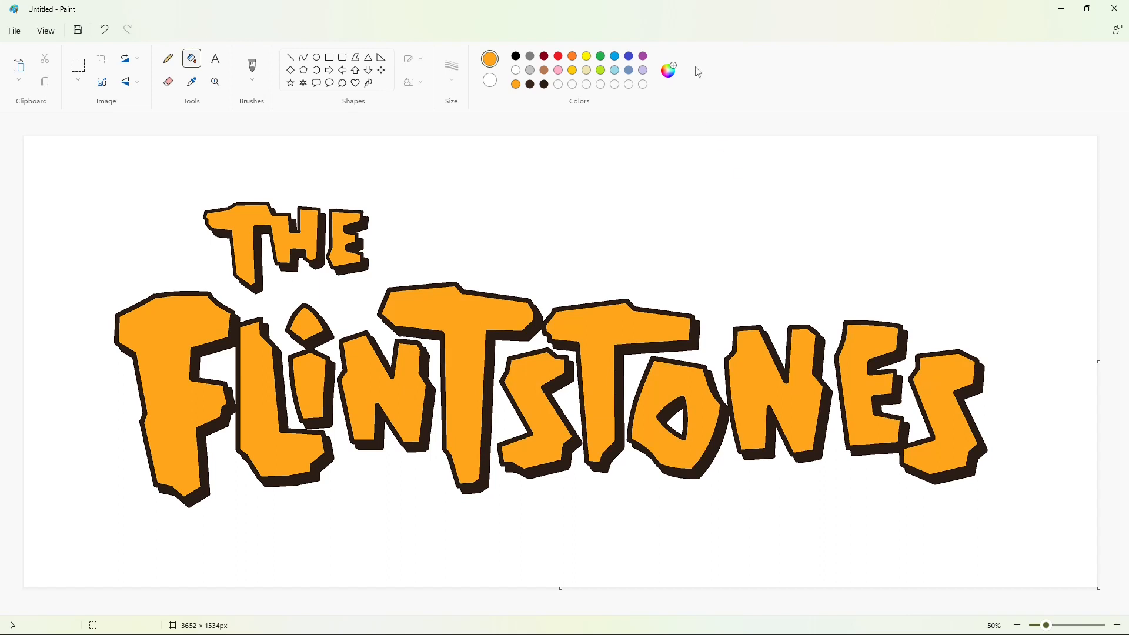